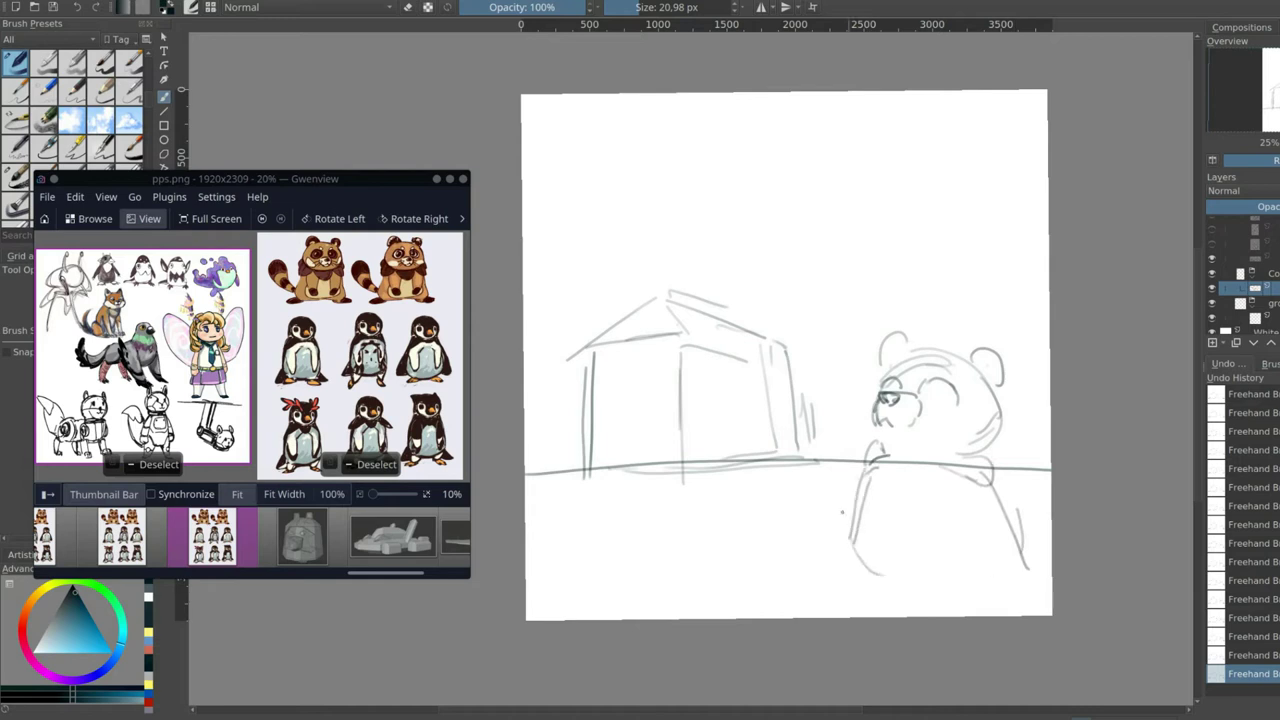
Sketch the scythe with its curved blade and long handle, the character's gripping arm and the back edge of the robe
drag(884, 496, 877, 610)
drag(995, 502, 943, 535)
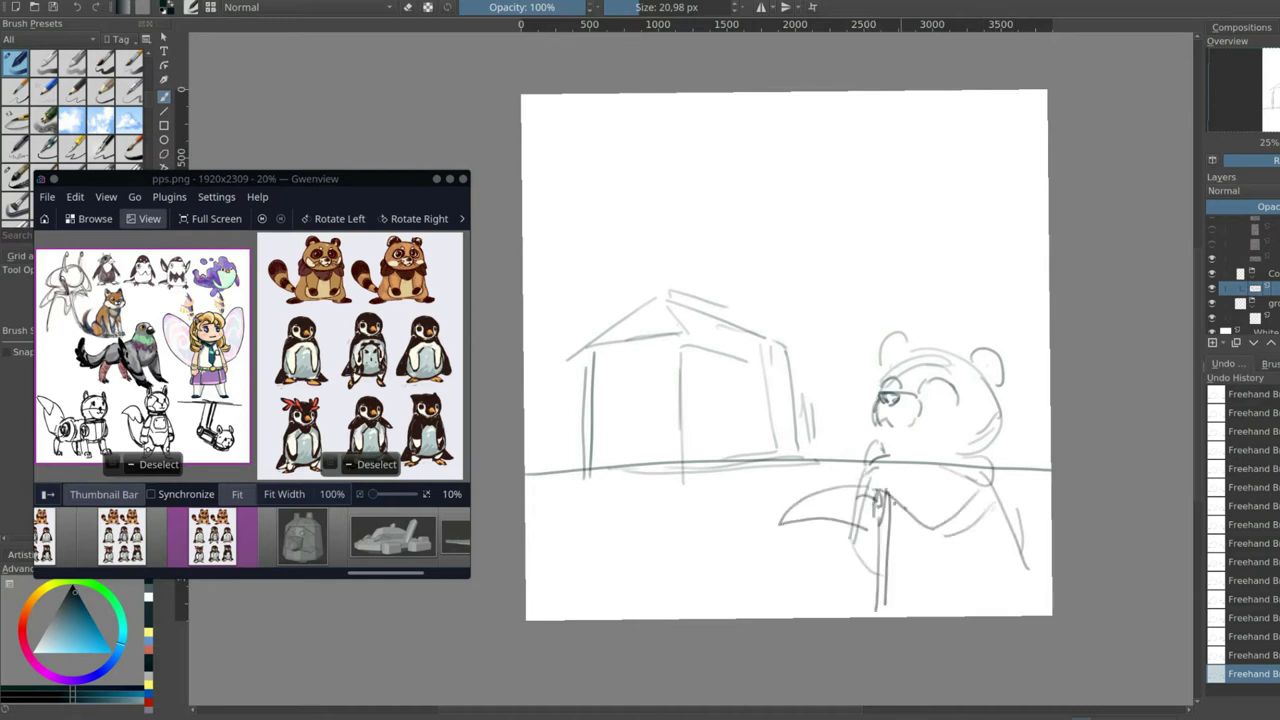
drag(995, 480, 1010, 595)
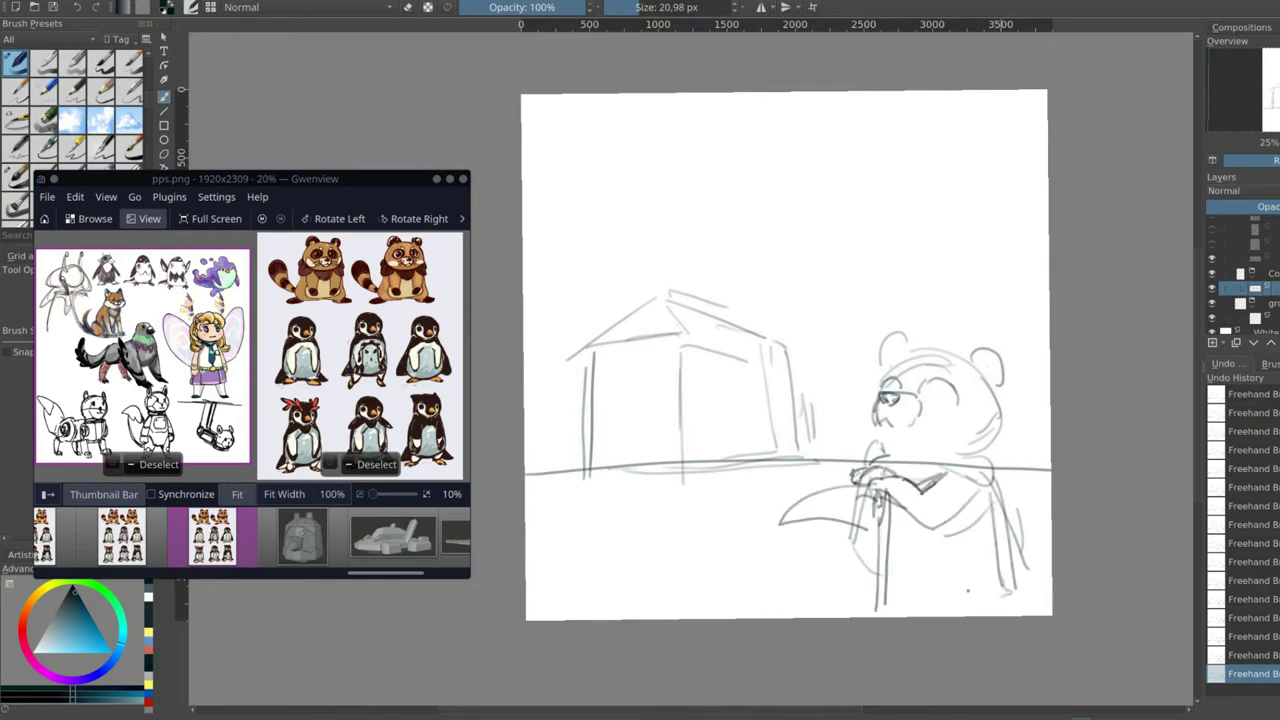
Sketch furrow lines across the foreground field and thin horizontal cloud strokes in the sky above the house
drag(550, 555, 822, 616)
drag(632, 597, 850, 546)
drag(672, 560, 806, 532)
drag(538, 582, 790, 518)
drag(542, 578, 560, 580)
drag(970, 558, 1038, 556)
drag(788, 490, 812, 496)
drag(676, 493, 526, 478)
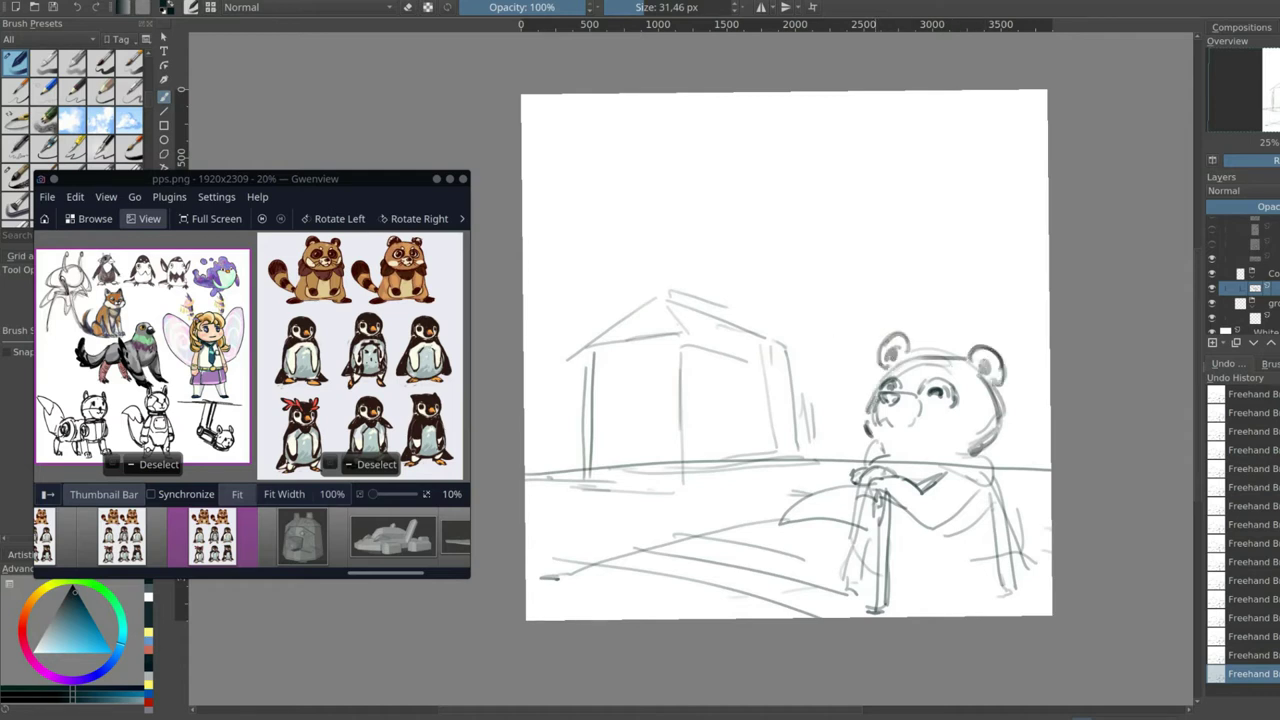
drag(770, 232, 976, 218)
mouse_move(618, 252)
mouse_down()
mouse_move(1048, 247)
mouse_move(1048, 236)
mouse_up()
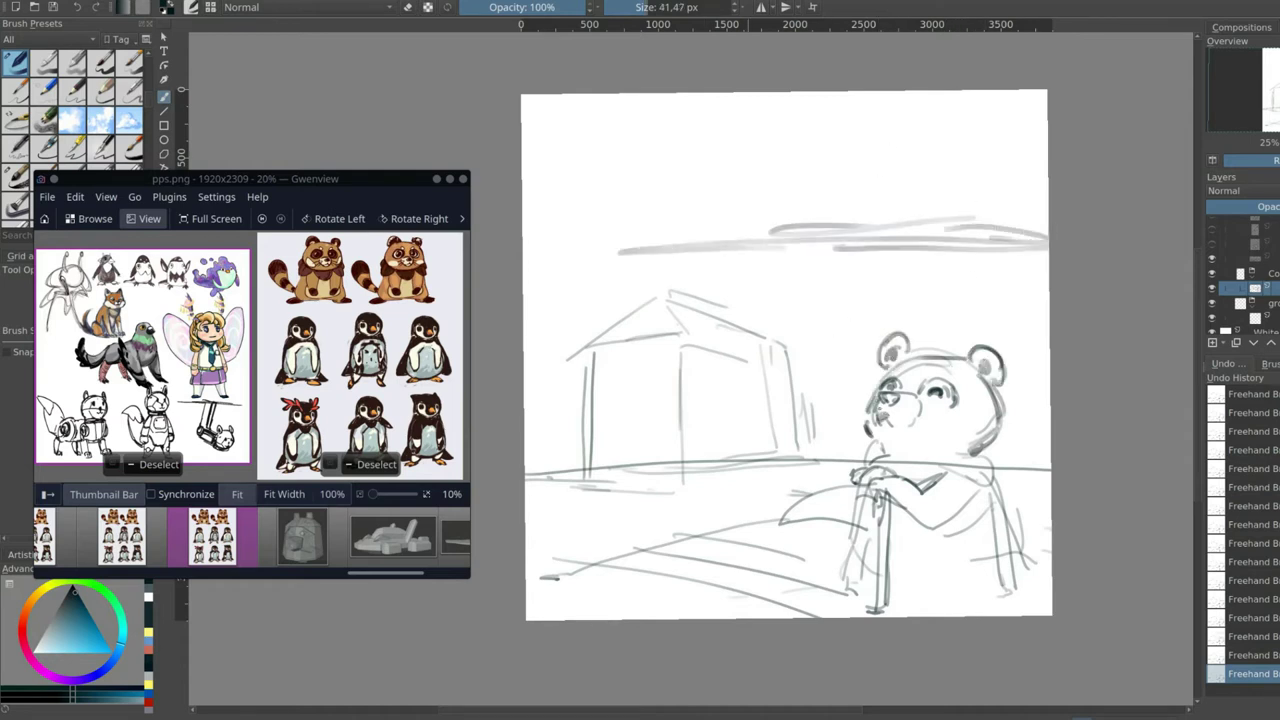
Outline the character's jaw, neck ruff, sleeve, belt and lower robe with thicker, darker strokes
drag(990, 415, 975, 455)
key(bracketright)
mouse_move(990, 445)
mouse_down()
mouse_move(982, 490)
mouse_move(930, 462)
mouse_move(920, 485)
mouse_move(865, 448)
mouse_move(975, 525)
mouse_up()
drag(922, 470, 982, 520)
drag(1000, 472, 1010, 562)
drag(893, 550, 1008, 545)
drag(935, 603, 1015, 597)
drag(912, 556, 906, 608)
drag(955, 515, 925, 555)
drag(878, 553, 922, 550)
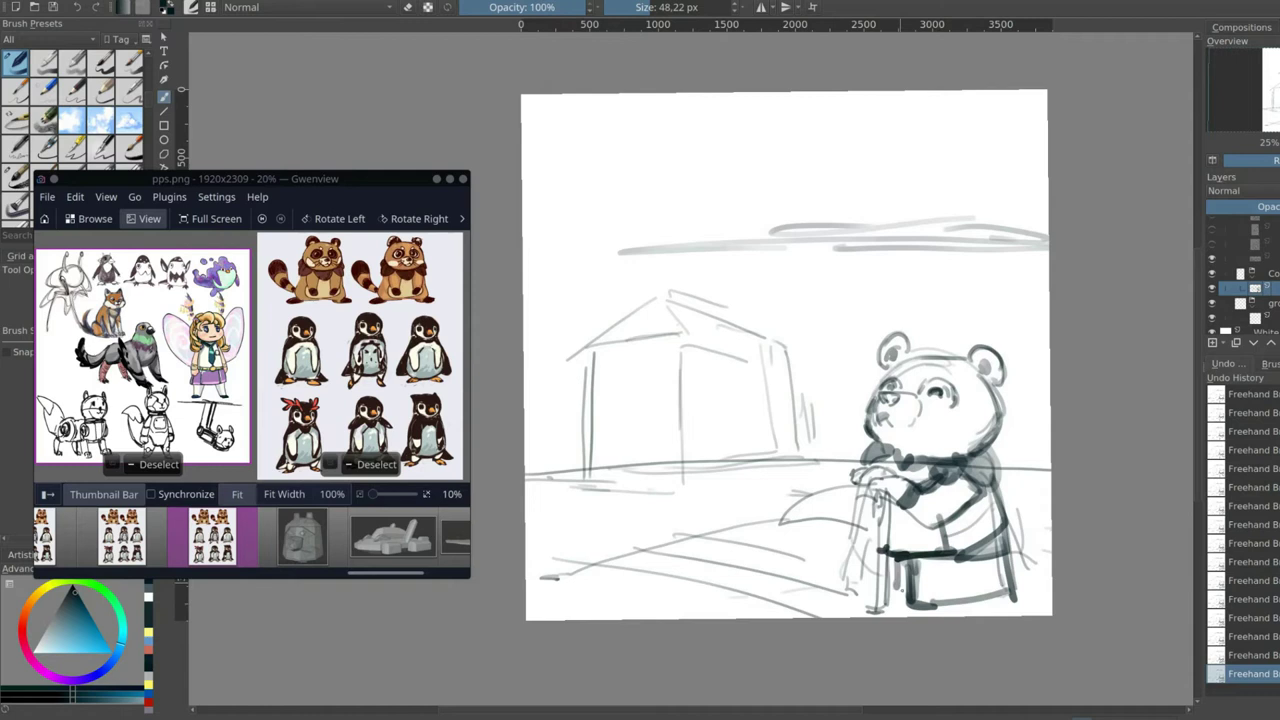
Draw a curled tail with thick dark stripes behind the character at the canvas edge
drag(1000, 542, 1012, 484)
drag(1048, 460, 1020, 556)
drag(994, 490, 1045, 430)
drag(1005, 540, 1034, 460)
drag(1008, 514, 1050, 554)
key(bracketright)
key(bracketright)
drag(1020, 490, 1048, 432)
mouse_move(1008, 478)
mouse_down()
mouse_move(1050, 462)
mouse_move(1050, 486)
mouse_up()
drag(1026, 530, 1050, 516)
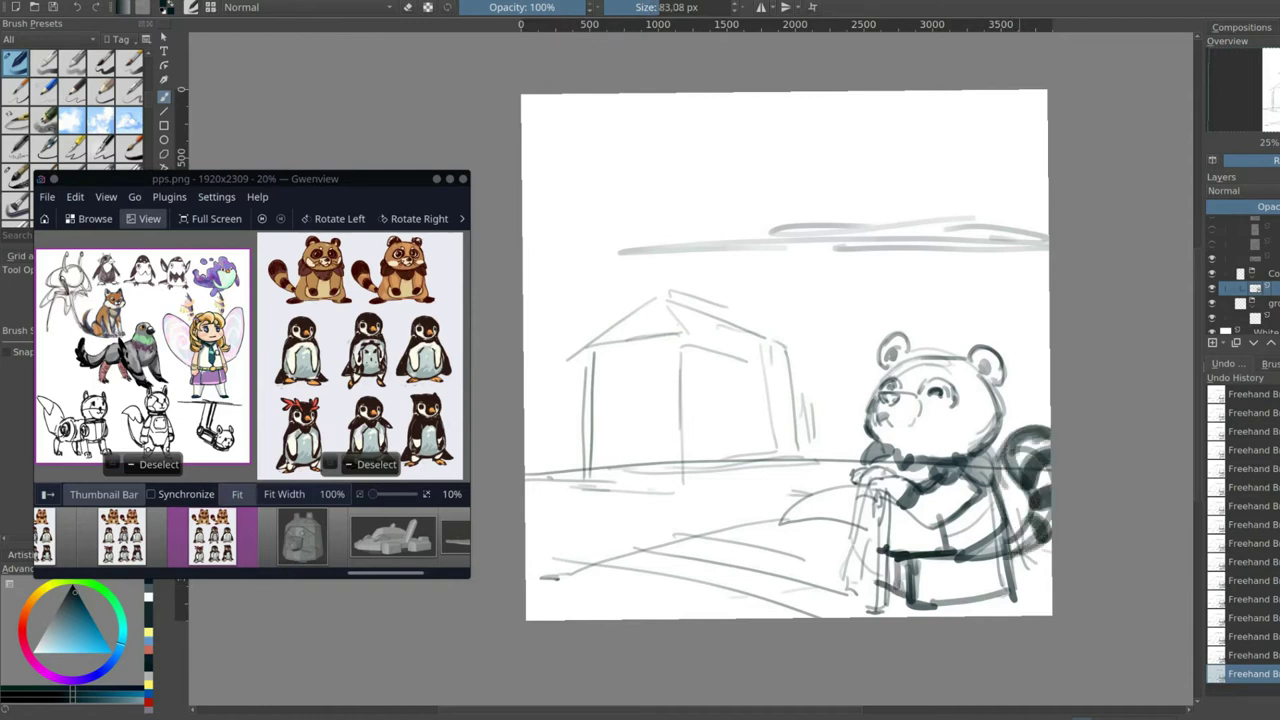
Darken the robe's hem and folds, the scythe's blade and handle, and the top of the character's head and ear
drag(906, 562, 1015, 598)
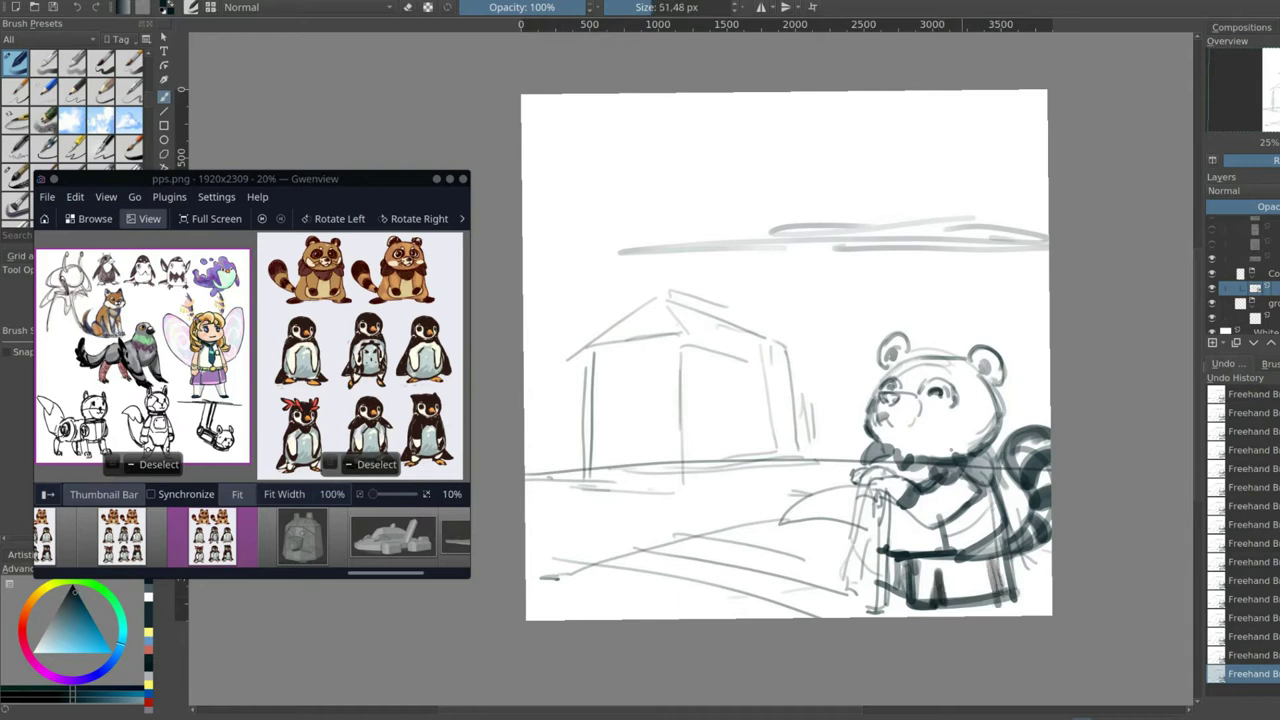
drag(926, 604, 1004, 598)
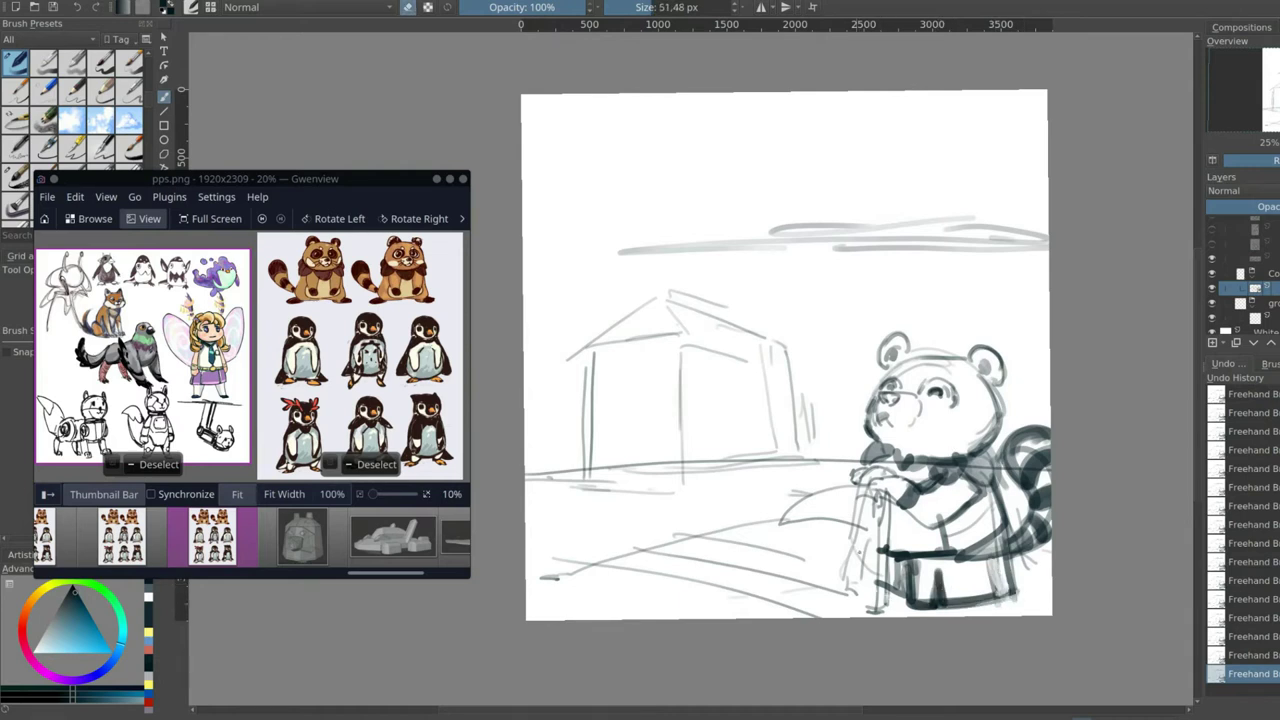
drag(853, 545, 860, 597)
mouse_move(781, 522)
mouse_down()
mouse_move(880, 500)
mouse_move(886, 606)
mouse_up()
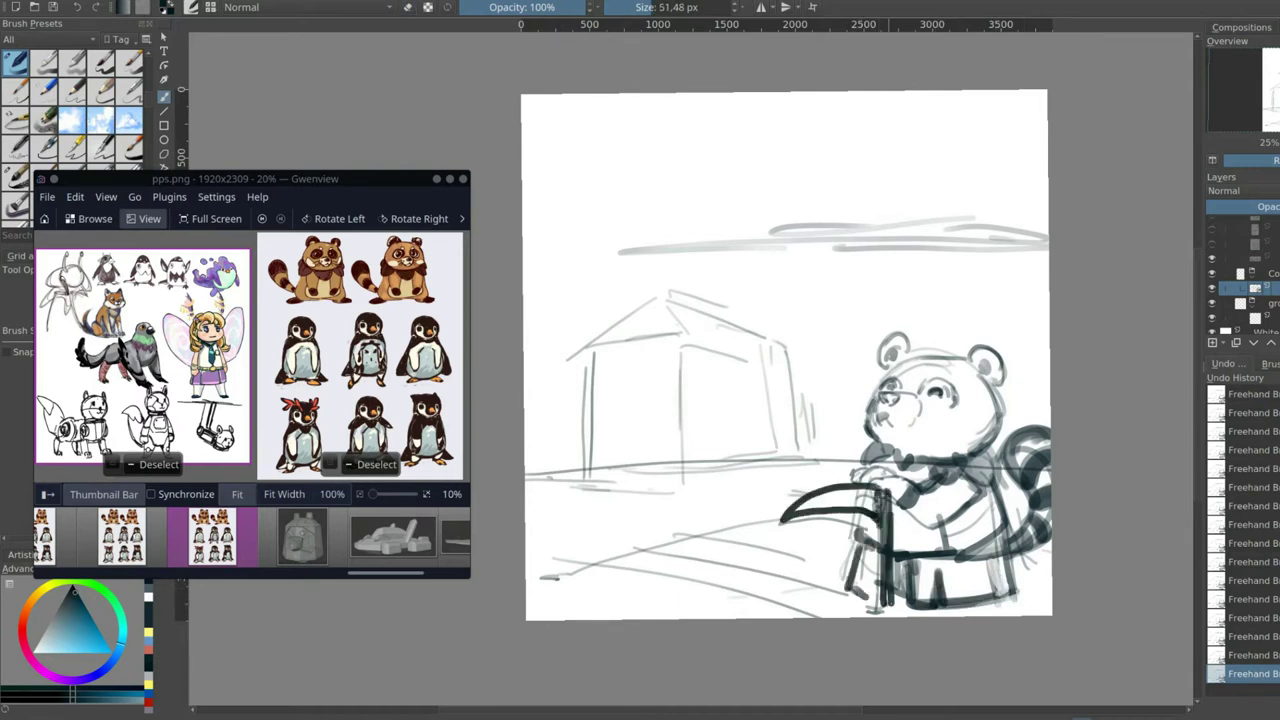
drag(886, 376, 964, 356)
drag(892, 360, 910, 334)
Reinforce the horizon line with a smaller brush and sketch round bushes on both sides of the house
key(bracketleft)
key(bracketleft)
drag(868, 445, 704, 468)
drag(856, 468, 606, 474)
mouse_move(530, 436)
mouse_down()
mouse_move(540, 422)
mouse_move(594, 466)
mouse_up()
drag(822, 448, 862, 414)
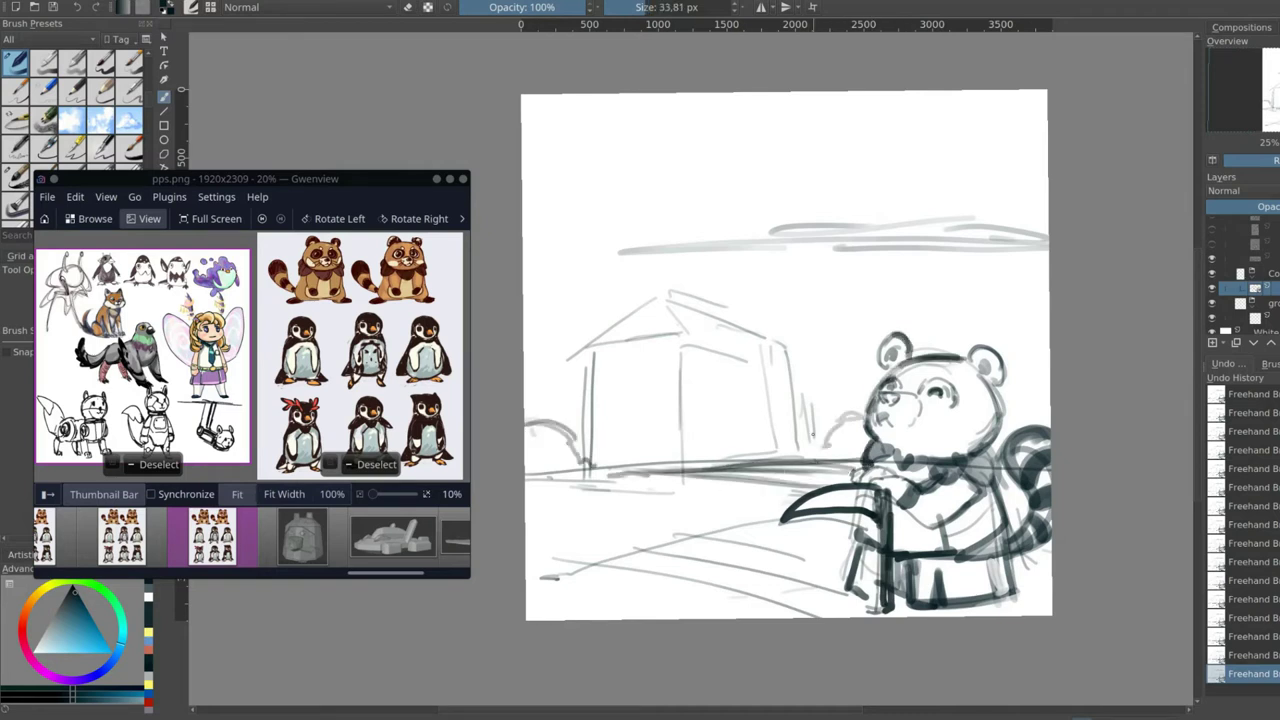
Strengthen the house's roof slopes, eaves and base edge with progressively thicker strokes
mouse_move(686, 350)
mouse_down()
mouse_move(684, 472)
mouse_move(568, 360)
mouse_move(660, 300)
mouse_up()
drag(658, 302, 694, 356)
key(bracketright)
key(bracketright)
drag(690, 508, 800, 478)
mouse_move(680, 350)
mouse_down()
mouse_move(802, 384)
mouse_move(582, 368)
mouse_up()
key(bracketright)
key(bracketright)
drag(668, 302, 788, 352)
Add a chimney with a wisp of smoke and darken the house's corner posts and base
key(bracketleft)
key(e)
drag(614, 325, 648, 308)
drag(616, 256, 614, 275)
drag(682, 366, 684, 504)
drag(796, 382, 800, 488)
drag(686, 502, 808, 484)
Block in a door on the house's side wall and shade the bushes between the house and the character
mouse_move(706, 414)
mouse_down()
mouse_move(708, 504)
mouse_move(718, 426)
mouse_up()
drag(724, 426, 748, 490)
mouse_move(780, 418)
mouse_down()
mouse_move(776, 478)
mouse_move(836, 438)
mouse_up()
mouse_move(824, 436)
mouse_down()
mouse_move(862, 418)
mouse_move(862, 448)
mouse_up()
drag(814, 454, 864, 452)
Reinforce the house's base line and vertical corners, and clean up the side wall around the door
drag(740, 500, 660, 520)
mouse_move(790, 490)
mouse_down()
mouse_move(712, 506)
mouse_move(580, 500)
mouse_move(588, 374)
mouse_up()
drag(674, 506, 672, 370)
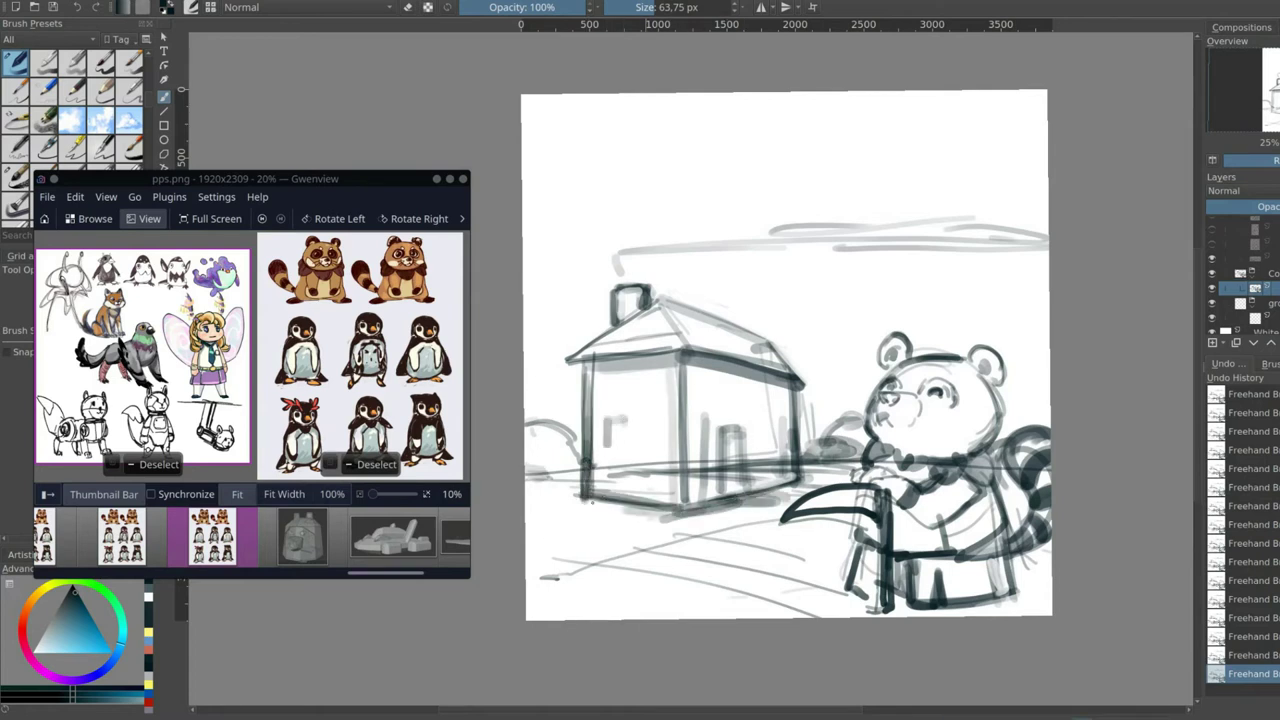
drag(748, 474, 772, 454)
mouse_move(790, 478)
mouse_down()
mouse_move(778, 406)
mouse_move(730, 484)
mouse_up()
Redraw the door frame on the house's side wall with darker lines
key(e)
mouse_move(736, 440)
mouse_down()
mouse_move(734, 484)
mouse_move(750, 430)
mouse_up()
drag(720, 436, 719, 498)
drag(750, 432, 751, 490)
drag(724, 438, 723, 498)
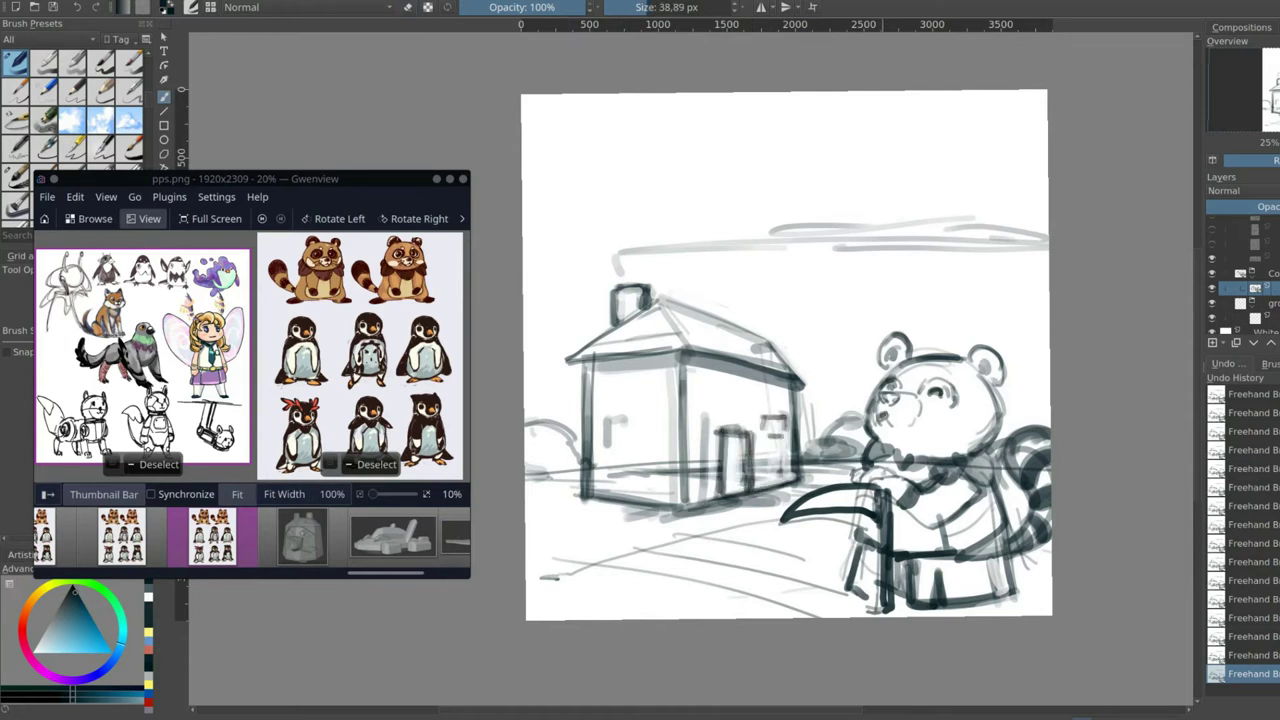
Refine the character's ears, eye, nose and mouth with darker lines, alternating between brush and eraser
key(])
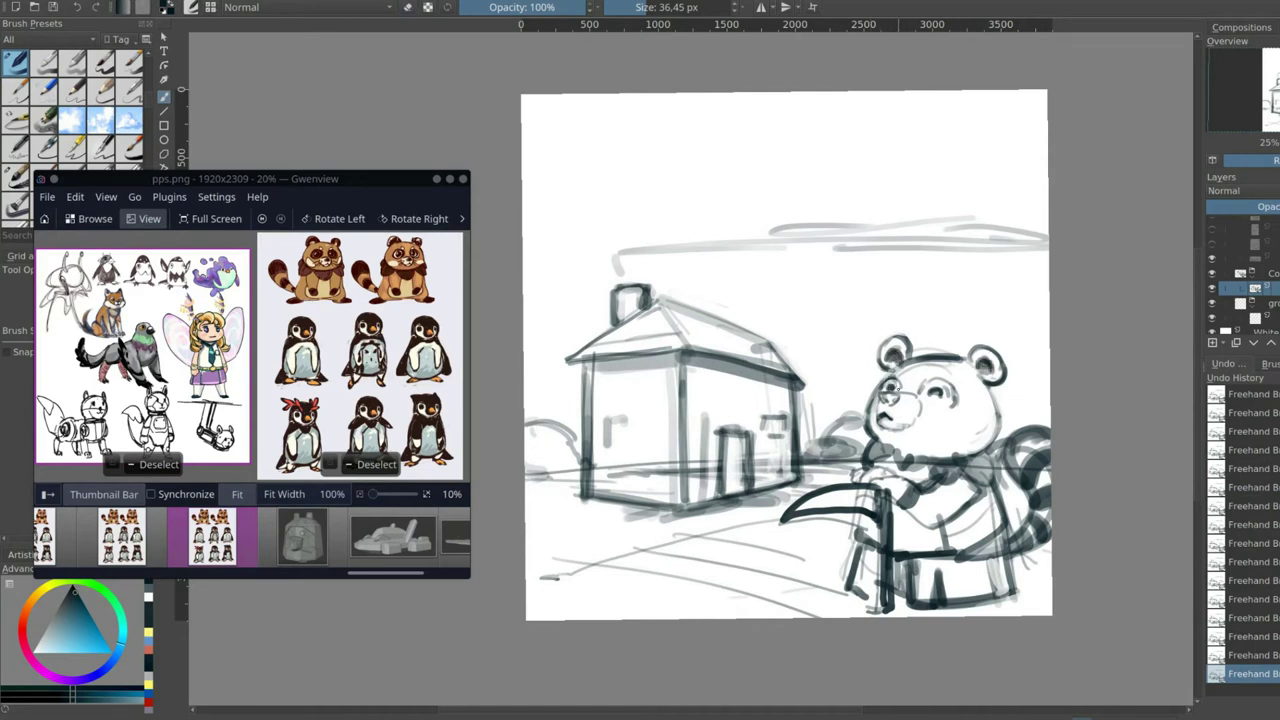
key(e)
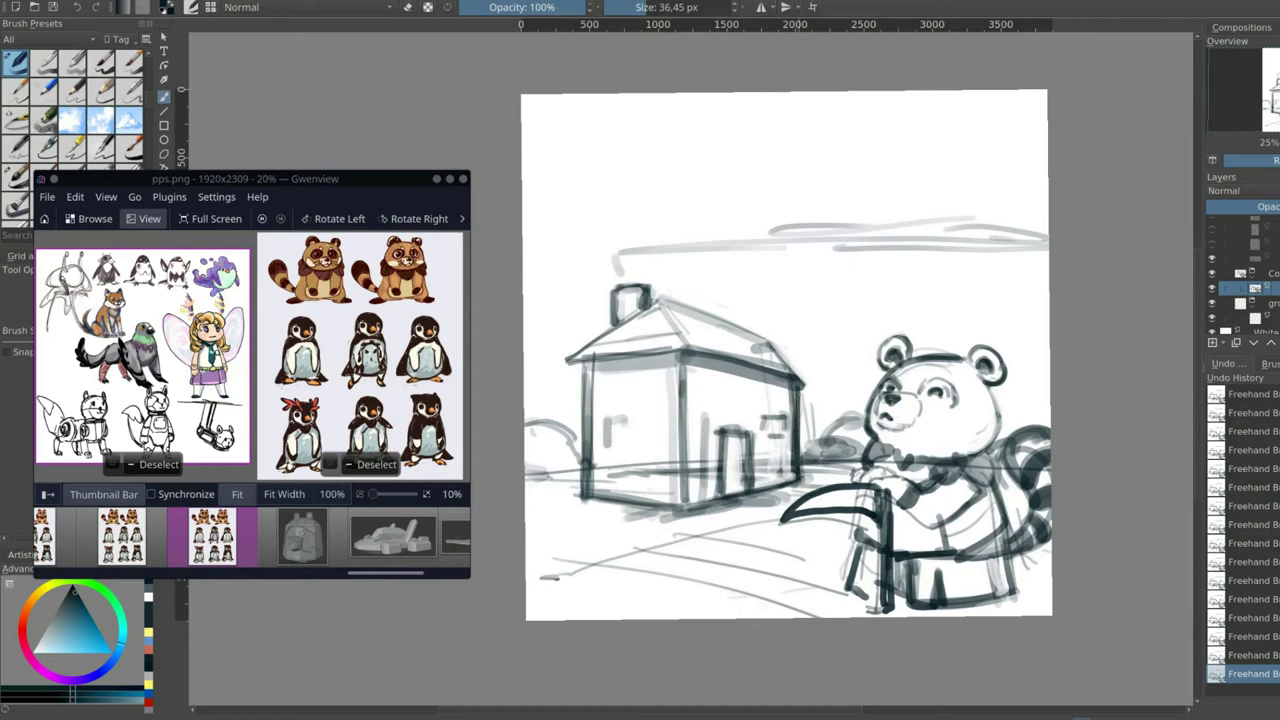
key(e)
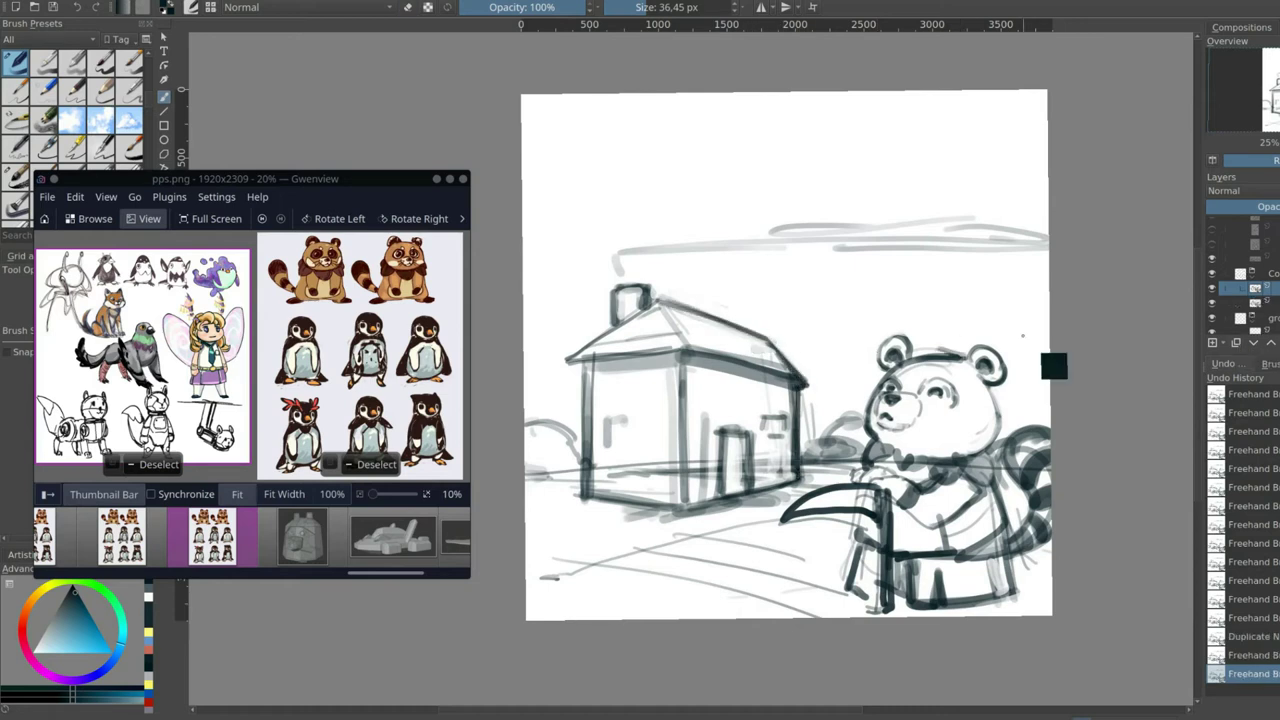
Clear the duplicated layer beneath the sketch and paint a broad light blue sky behind the house
key(Delete)
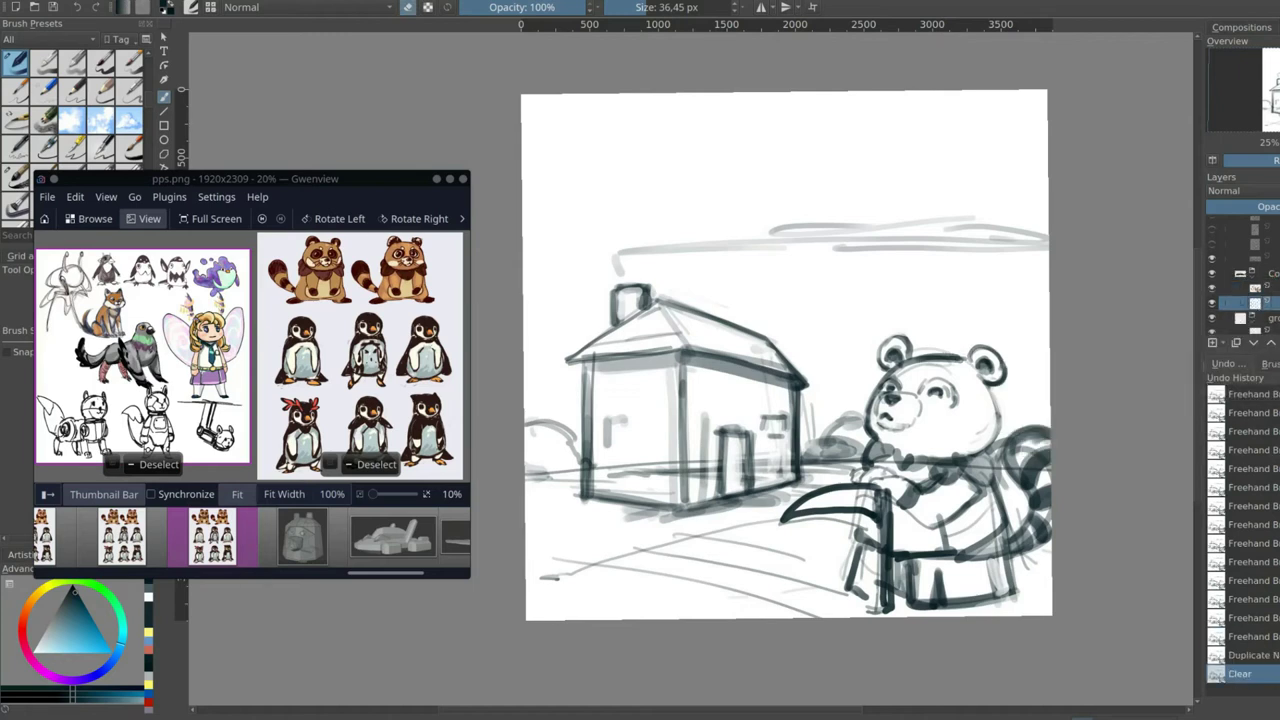
drag(905, 268, 1035, 380)
drag(640, 300, 980, 410)
mouse_move(540, 400)
mouse_down()
mouse_move(1045, 430)
mouse_move(1040, 230)
mouse_up()
drag(530, 190, 1040, 230)
Paint the character's head and ears orange-tan and add a lighter patch on the cheek
click(67, 645)
mouse_move(878, 372)
mouse_down()
mouse_move(950, 440)
mouse_move(1000, 465)
mouse_up()
drag(885, 345, 990, 365)
ctrl+click(935, 410)
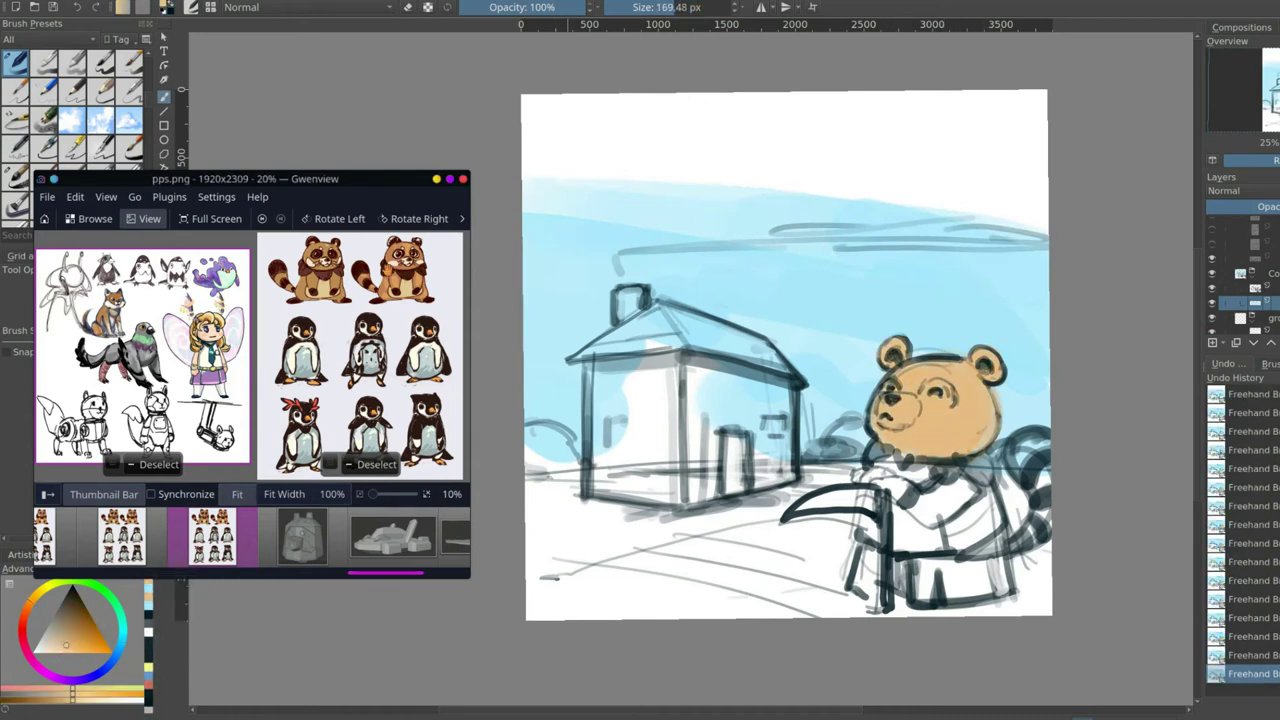
drag(930, 425, 960, 416)
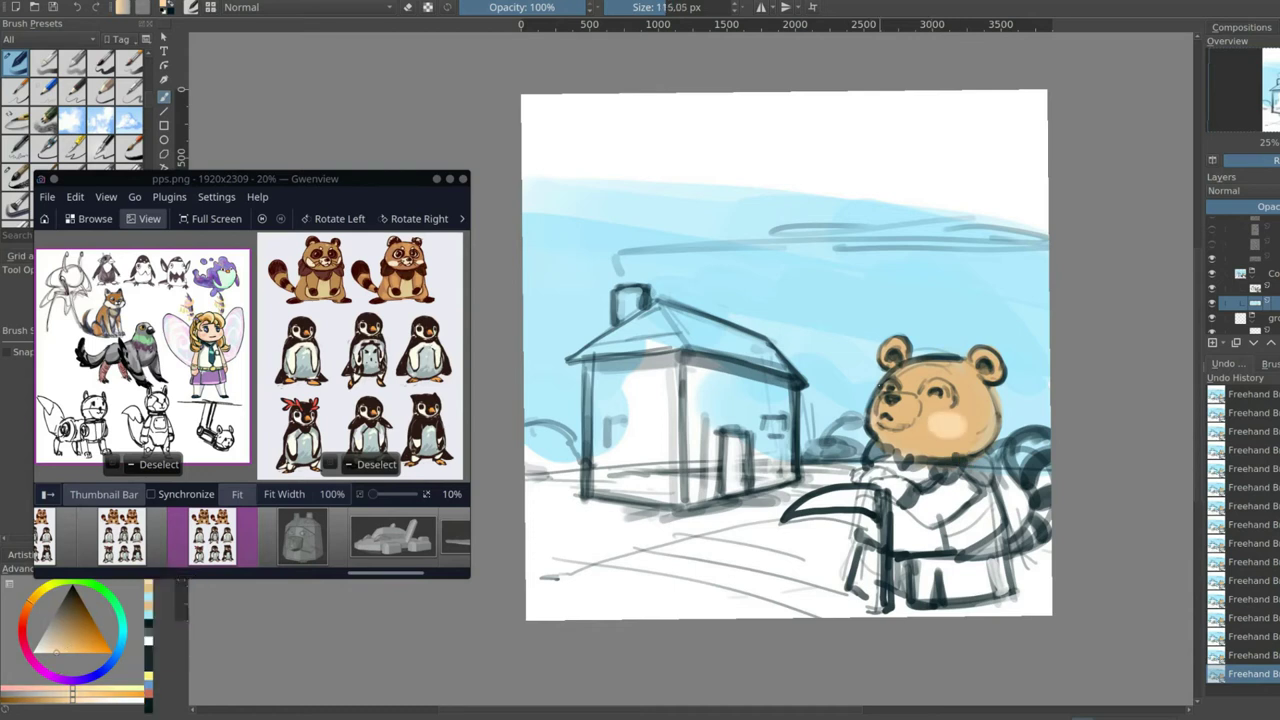
Paint the neck ruff and inner ears dark brown and lighten the character's muzzle and eye area
key(k)
mouse_move(868, 458)
mouse_down()
mouse_move(985, 470)
mouse_move(940, 470)
mouse_up()
drag(900, 355, 885, 352)
ctrl+click(950, 482)
ctrl+click(935, 400)
mouse_move(925, 396)
mouse_down()
mouse_move(950, 390)
mouse_move(905, 420)
mouse_move(990, 450)
mouse_up()
ctrl+click(960, 440)
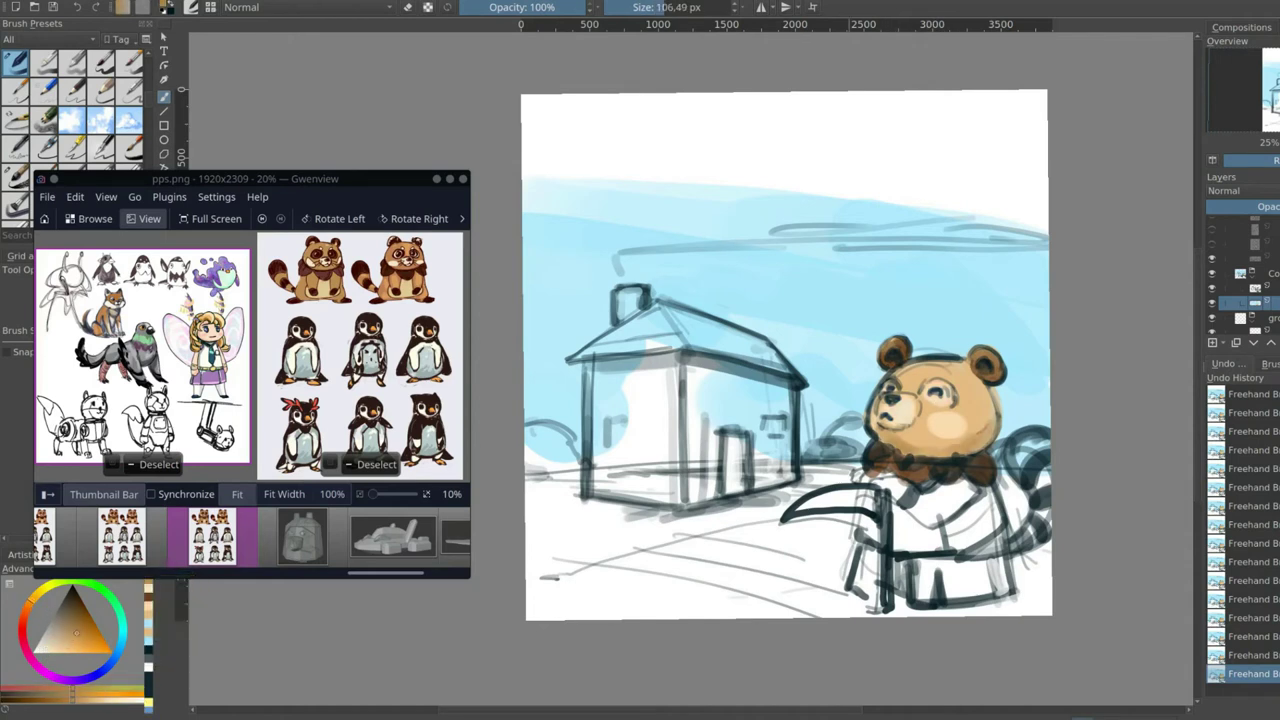
Fill the character's robe, sleeve and skirt with blue
ctrl+click(1020, 500)
drag(915, 490, 1000, 545)
drag(915, 560, 1005, 600)
drag(860, 550, 905, 595)
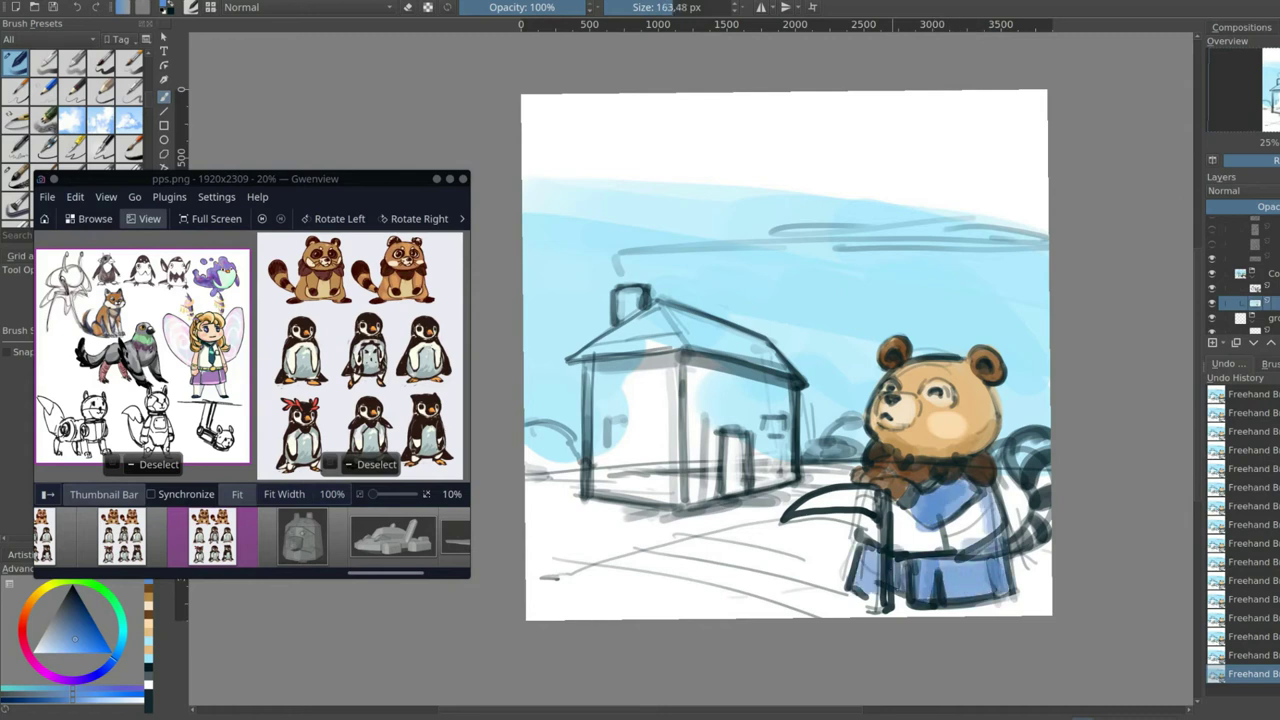
drag(860, 515, 880, 545)
drag(895, 495, 995, 555)
Shade the robe's folds, sleeve, belt area and hem with darker blue strokes
ctrl+click(975, 540)
drag(930, 485, 980, 528)
mouse_move(905, 510)
mouse_down()
mouse_move(960, 530)
mouse_move(958, 552)
mouse_up()
drag(945, 520, 1005, 558)
drag(916, 548, 1005, 562)
mouse_move(865, 545)
mouse_down()
mouse_move(985, 566)
mouse_move(1010, 600)
mouse_up()
drag(905, 592, 948, 572)
ctrl+click(960, 520)
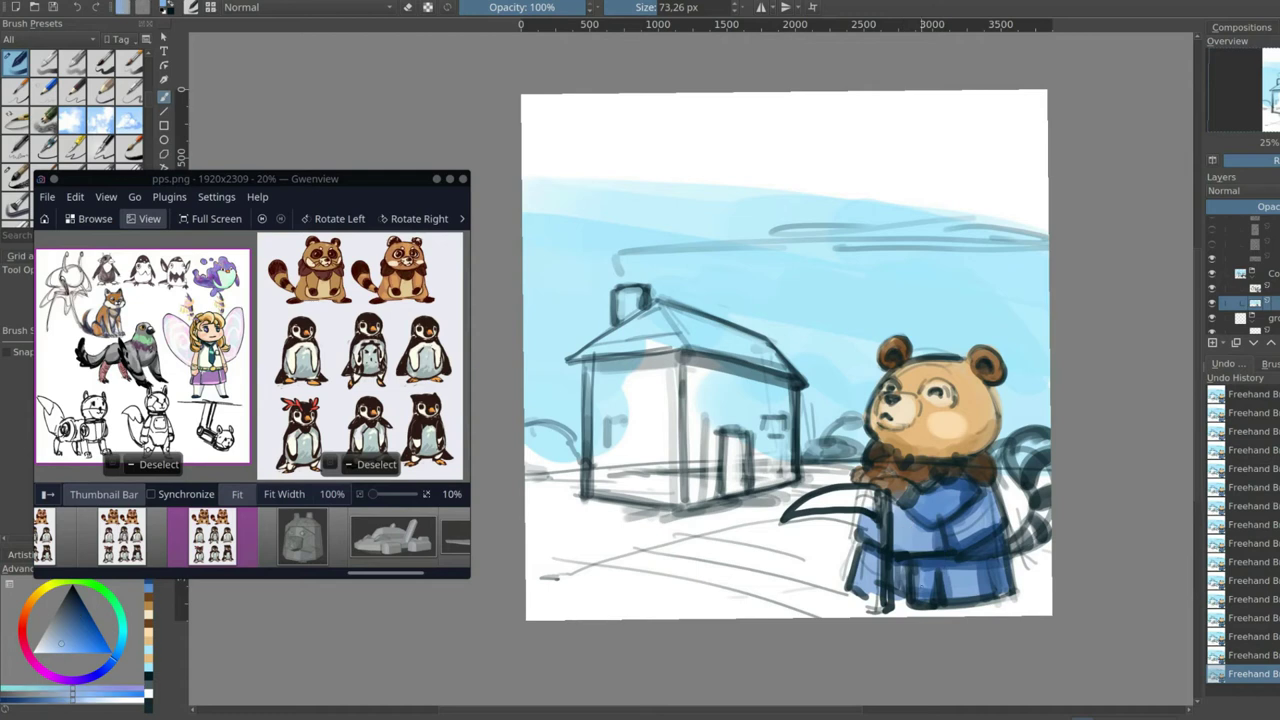
Touch up the face with sampled tan tones and colour the striped tail orange-tan using a larger brush
ctrl+click(960, 470)
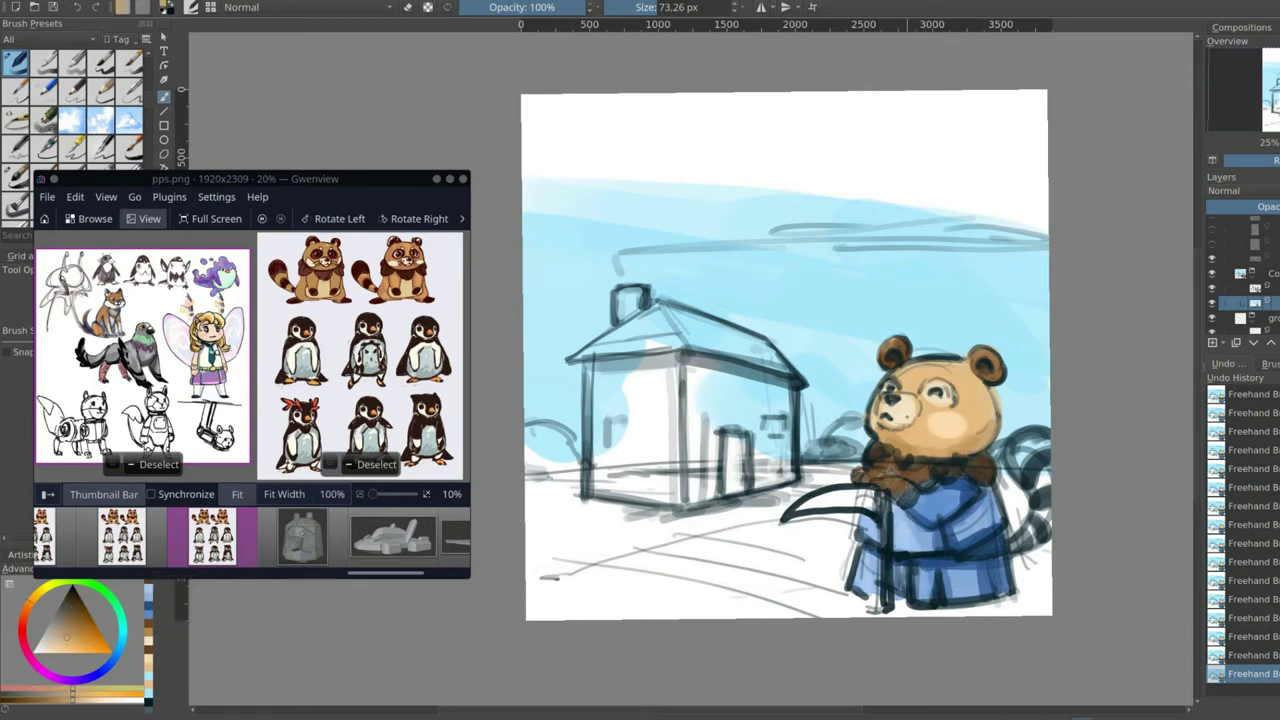
ctrl+click(922, 378)
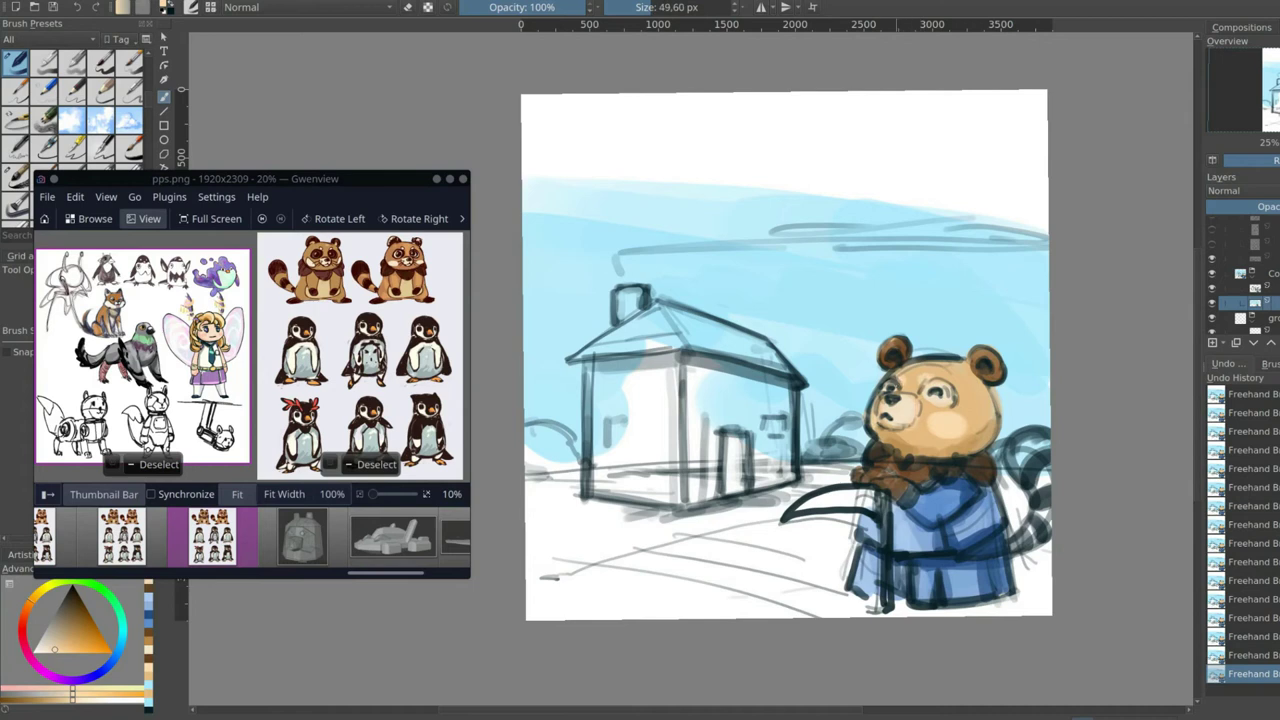
ctrl+click(975, 395)
key(bracketright)
key(bracketright)
key(bracketright)
drag(1048, 440, 1000, 556)
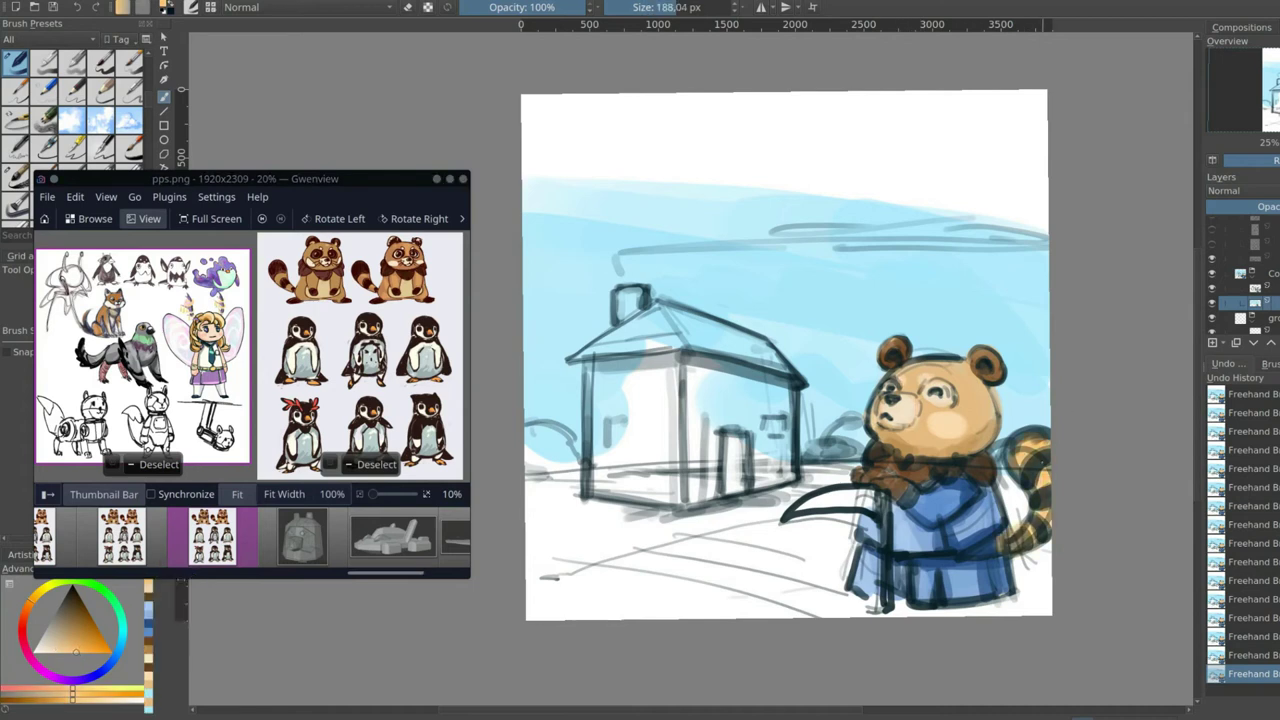
Clear another duplicated layer, lower it beneath the colours and paint the ground brown with a very large brush
key(Delete)
key(ctrl+bracketleft)
key(bracketright)
key(bracketright)
key(bracketright)
key(bracketright)
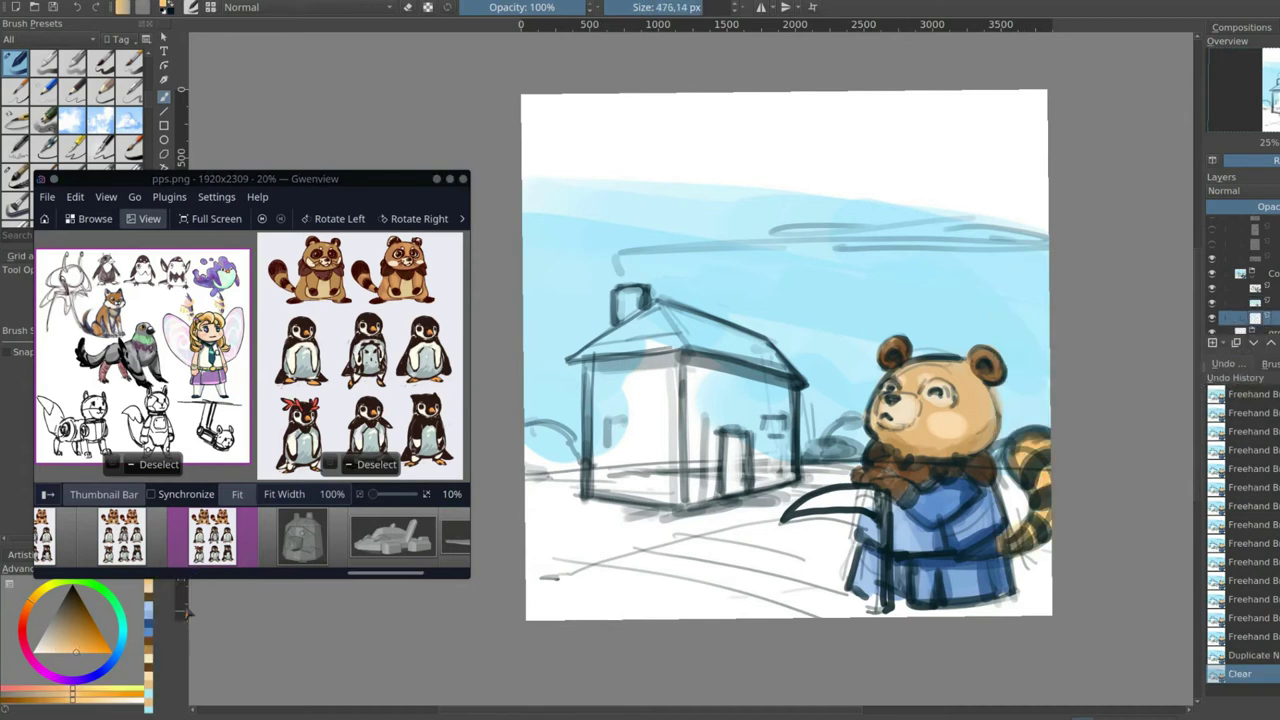
ctrl+click(145, 590)
drag(530, 590, 800, 485)
drag(640, 520, 980, 470)
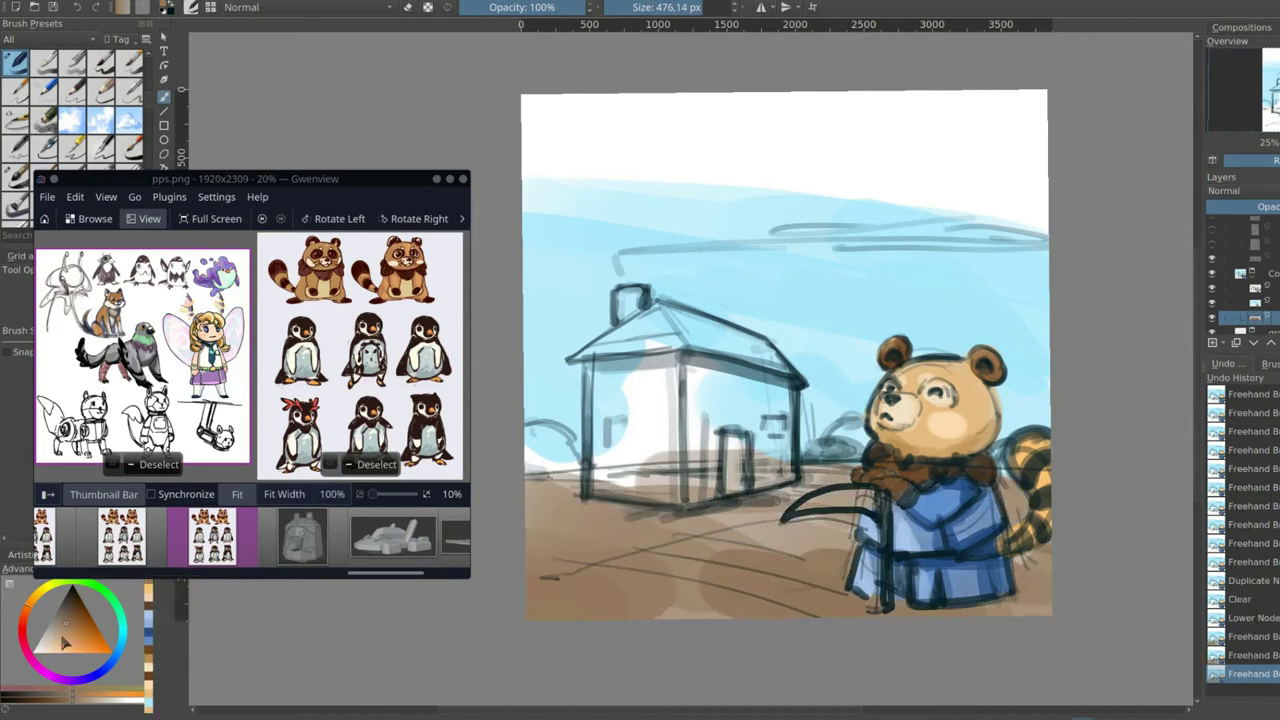
Paint light green bands along the foreground field with a smaller brush
click(62, 640)
key(bracketleft)
key(bracketleft)
key(bracketleft)
key(bracketleft)
drag(580, 585, 840, 570)
Paint the bushes on both sides of the house in green, using a darker shade over the first colour
click(87, 628)
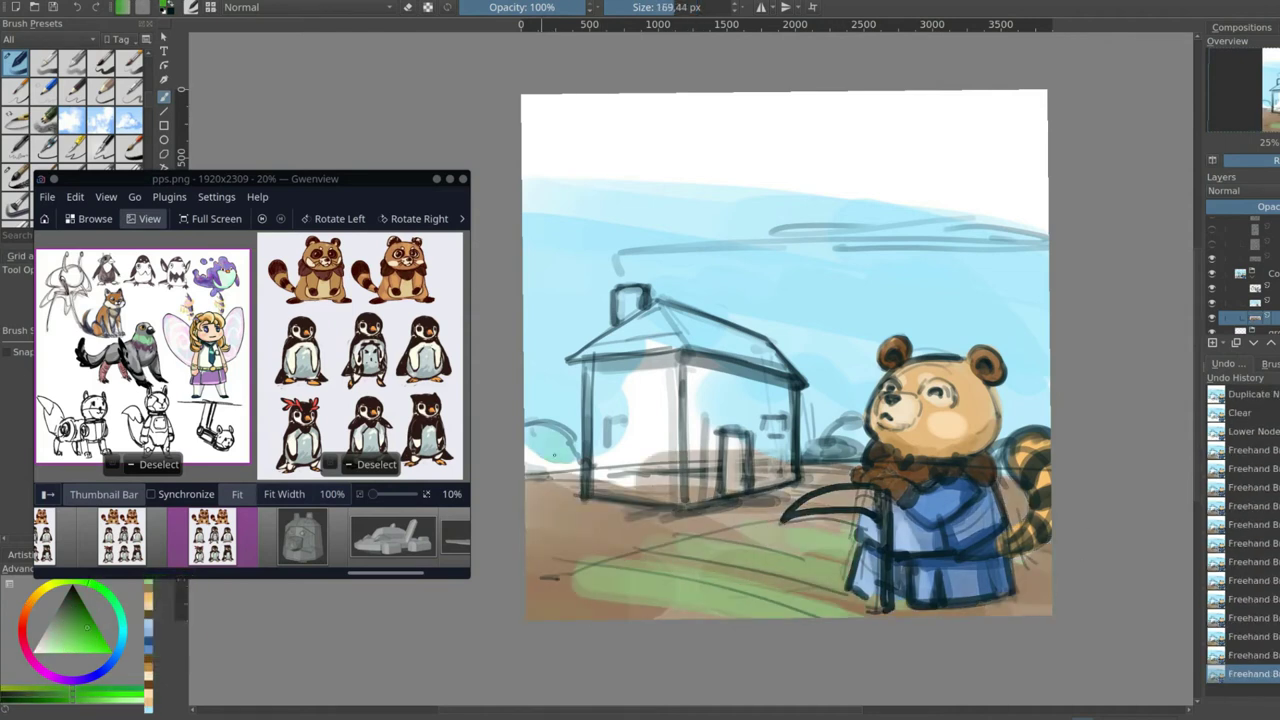
drag(532, 440, 570, 462)
key(e)
drag(870, 436, 806, 446)
key(e)
click(77, 616)
drag(570, 450, 540, 440)
drag(800, 450, 860, 430)
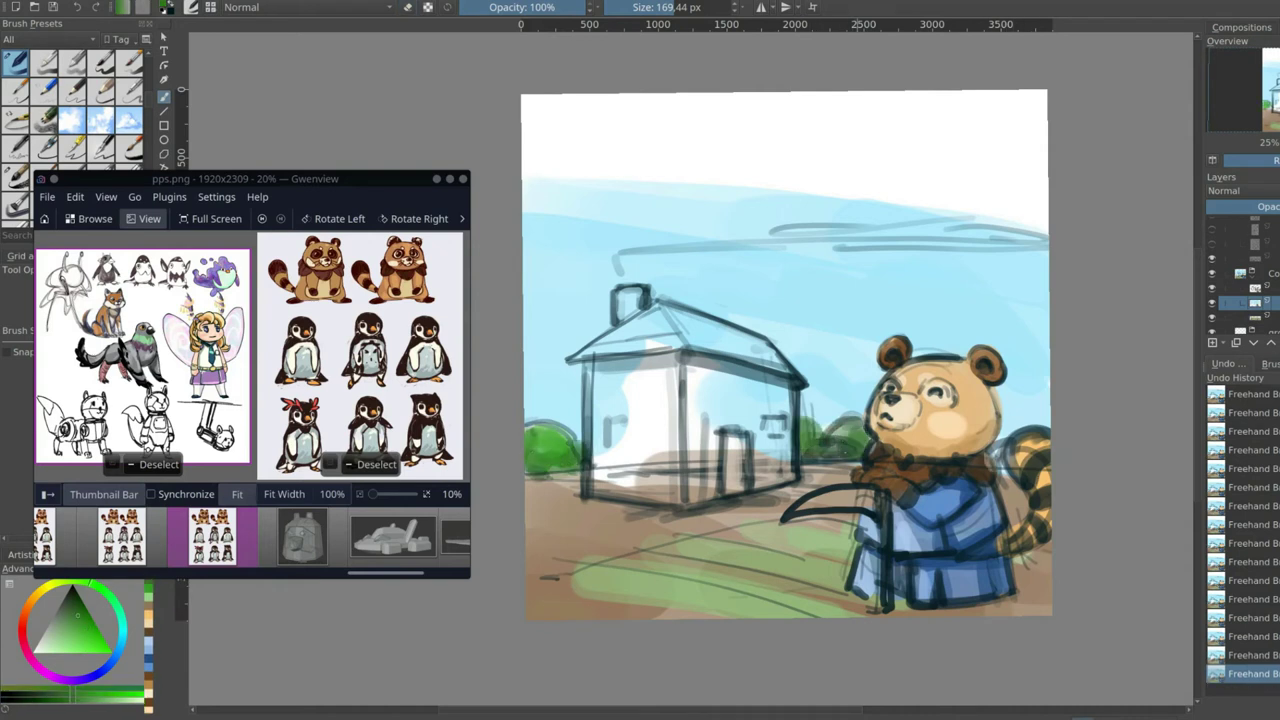
Close the reference image viewer and paint a green bush behind the character above the tail
key(alt+F4)
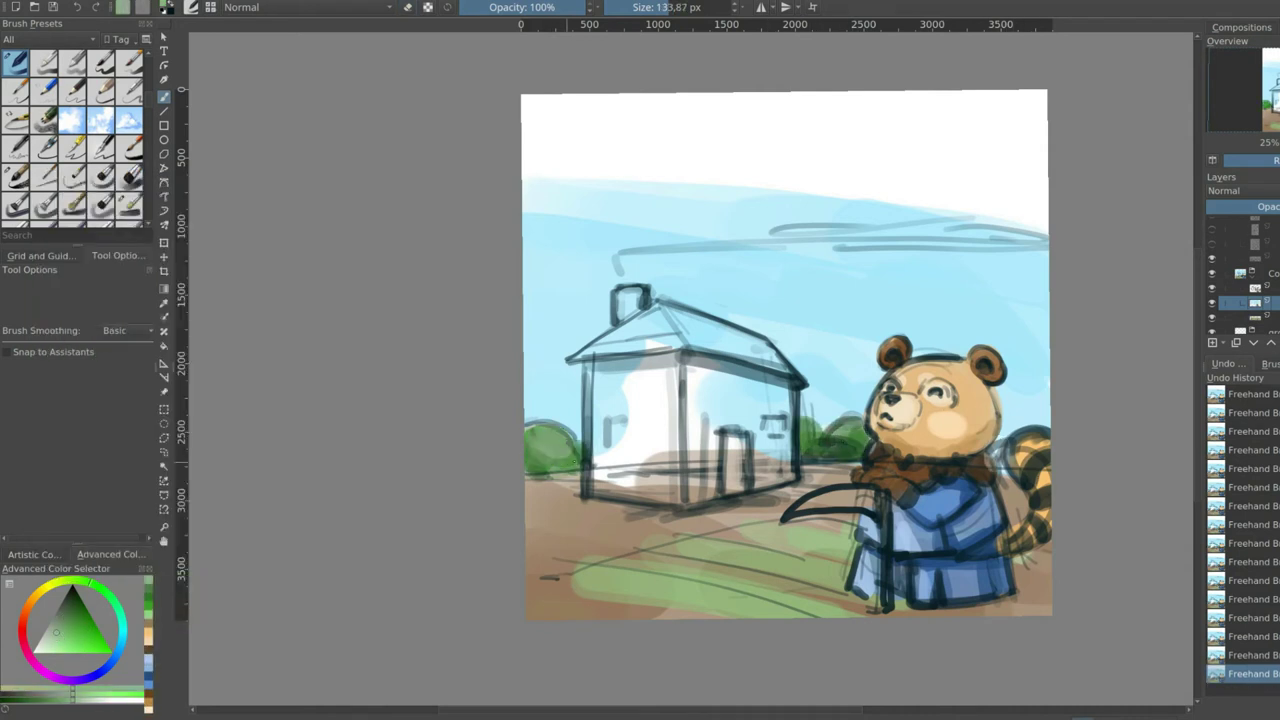
mouse_move(990, 445)
mouse_down()
mouse_move(1045, 415)
mouse_move(1048, 392)
mouse_up()
ctrl+click(1005, 440)
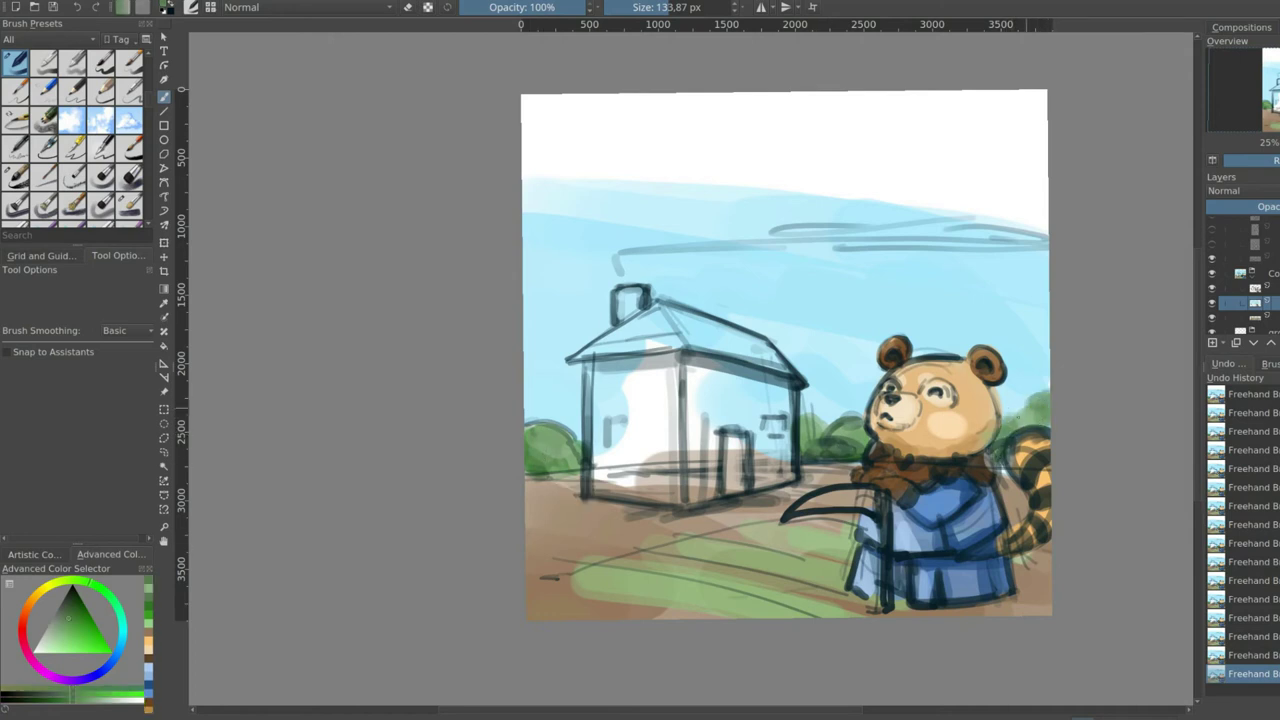
Paint the house's walls beige and its roof light orange-tan, then shade the side wall
ctrl+click(780, 540)
mouse_move(610, 380)
mouse_down()
mouse_move(650, 480)
mouse_move(790, 420)
mouse_up()
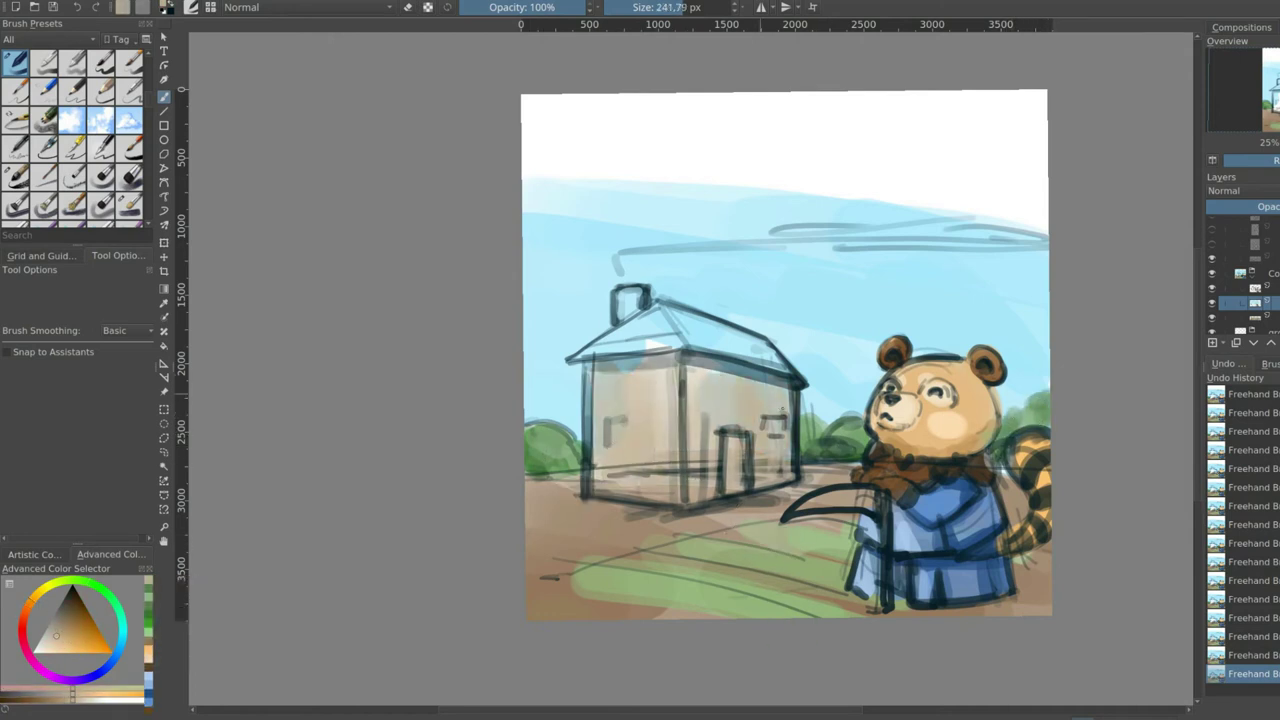
ctrl+click(560, 570)
mouse_move(600, 350)
mouse_down()
mouse_move(700, 318)
mouse_move(780, 355)
mouse_up()
click(60, 656)
mouse_move(600, 355)
mouse_down()
mouse_move(678, 306)
mouse_move(782, 365)
mouse_move(648, 348)
mouse_up()
drag(588, 378, 739, 318)
mouse_move(692, 362)
mouse_down()
mouse_move(690, 466)
mouse_move(742, 490)
mouse_up()
Touch up the character's face with a sampled colour and fill the scythe blade with pale grey
ctrl+click(874, 362)
drag(874, 362, 902, 405)
click(71, 638)
drag(832, 550, 902, 537)
drag(894, 548, 908, 530)
Paint the front window blue and colour the door with a tone sampled from the house
drag(638, 466, 656, 486)
ctrl+click(720, 375)
drag(728, 440, 736, 505)
key(bracketright)
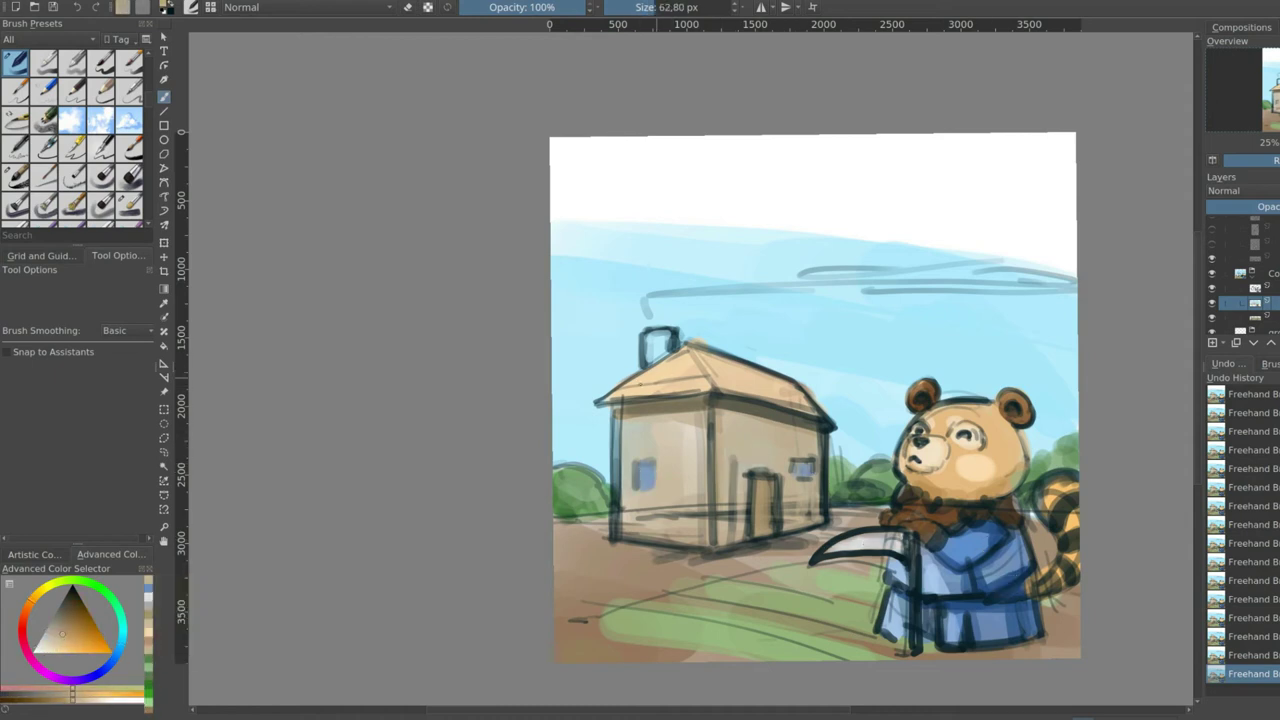
Shade the roof's front edge and fill the chimney with grey using a slightly smaller brush
drag(620, 396, 673, 372)
key(bracketleft)
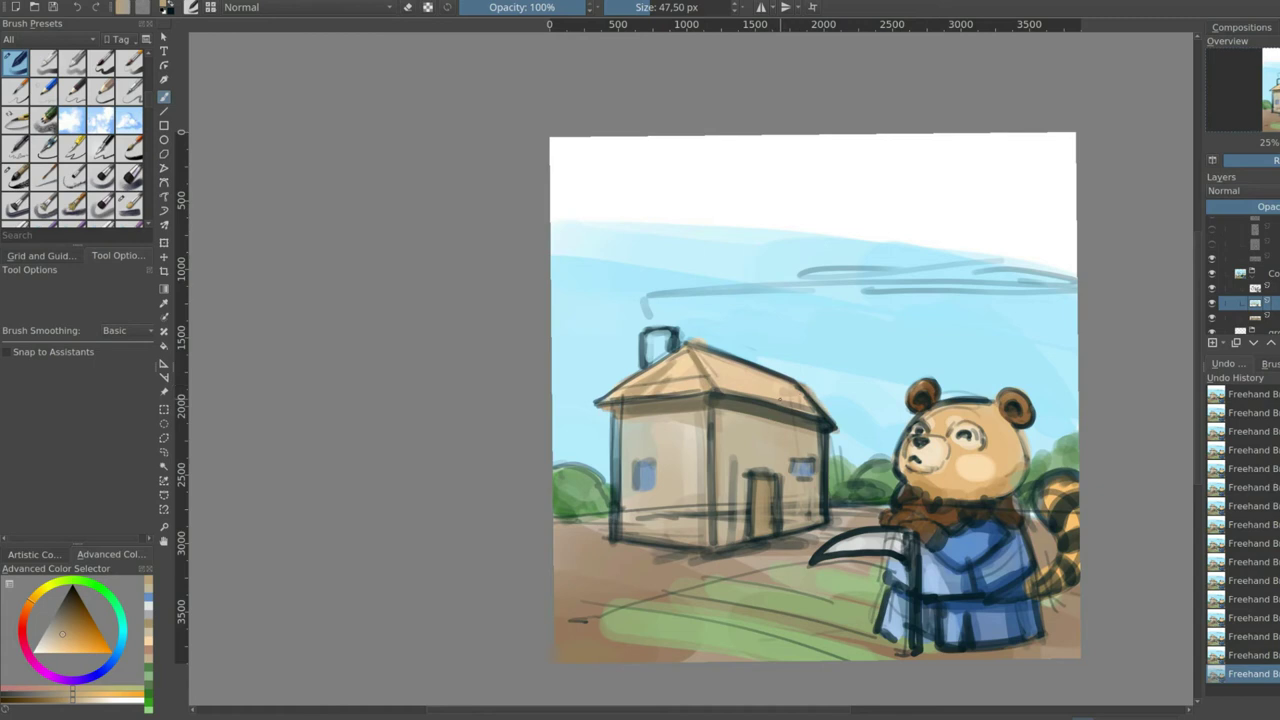
drag(650, 340, 660, 360)
Paint soft, muted green trees in the distance on both sides of the house and behind the character
click(57, 638)
key(bracketleft)
mouse_move(556, 448)
mouse_down()
mouse_move(606, 476)
mouse_move(582, 462)
mouse_up()
mouse_move(836, 430)
mouse_down()
mouse_move(896, 412)
mouse_move(856, 456)
mouse_up()
drag(1048, 396, 1054, 423)
Cover the smoke lines and extend the light blue sky toward the top of the canvas with broad strokes
click(71, 119)
mouse_move(560, 322)
mouse_down()
mouse_move(590, 312)
mouse_move(566, 334)
mouse_move(664, 300)
mouse_move(634, 300)
mouse_move(586, 334)
mouse_move(650, 300)
mouse_move(1075, 270)
mouse_up()
right_click(562, 335)
click(486, 251)
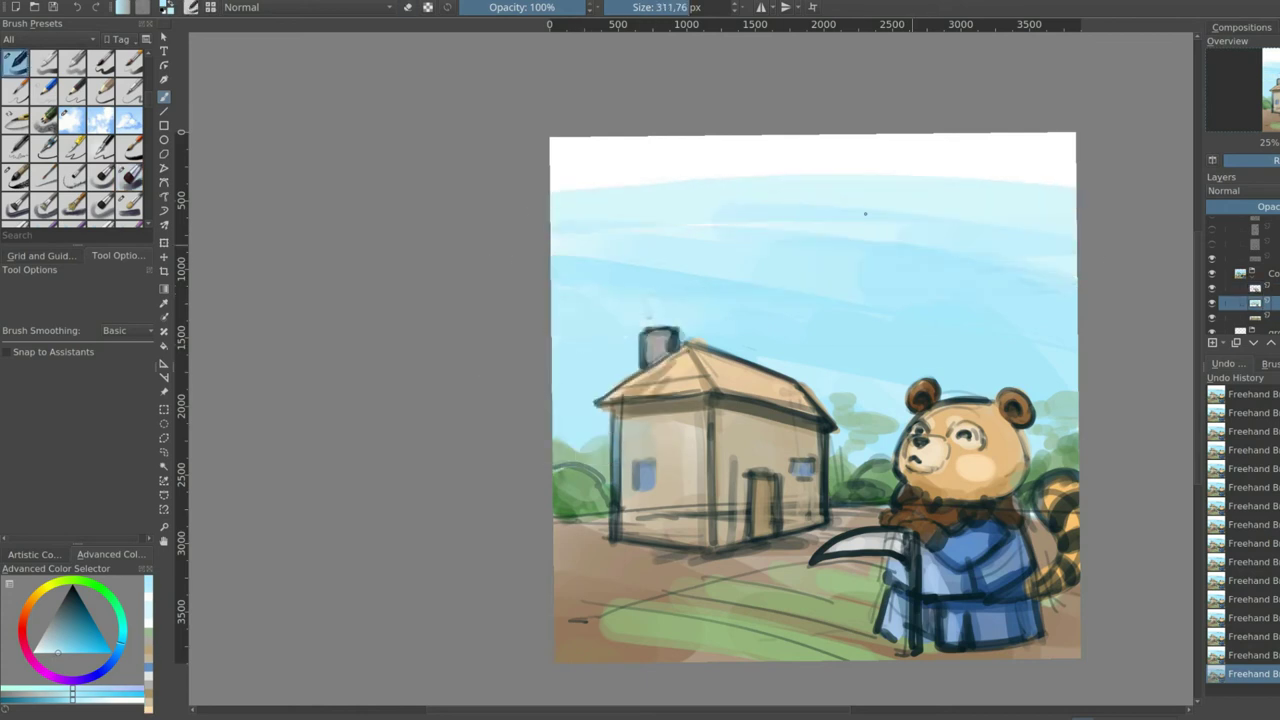
drag(555, 250, 1075, 195)
Paint soft white clouds above the character, across the sky behind the roof and beside the house
mouse_move(1075, 345)
mouse_down()
mouse_move(990, 315)
mouse_move(905, 350)
mouse_move(990, 312)
mouse_up()
drag(752, 340, 870, 338)
mouse_move(595, 450)
mouse_down()
mouse_move(555, 420)
mouse_move(555, 392)
mouse_up()
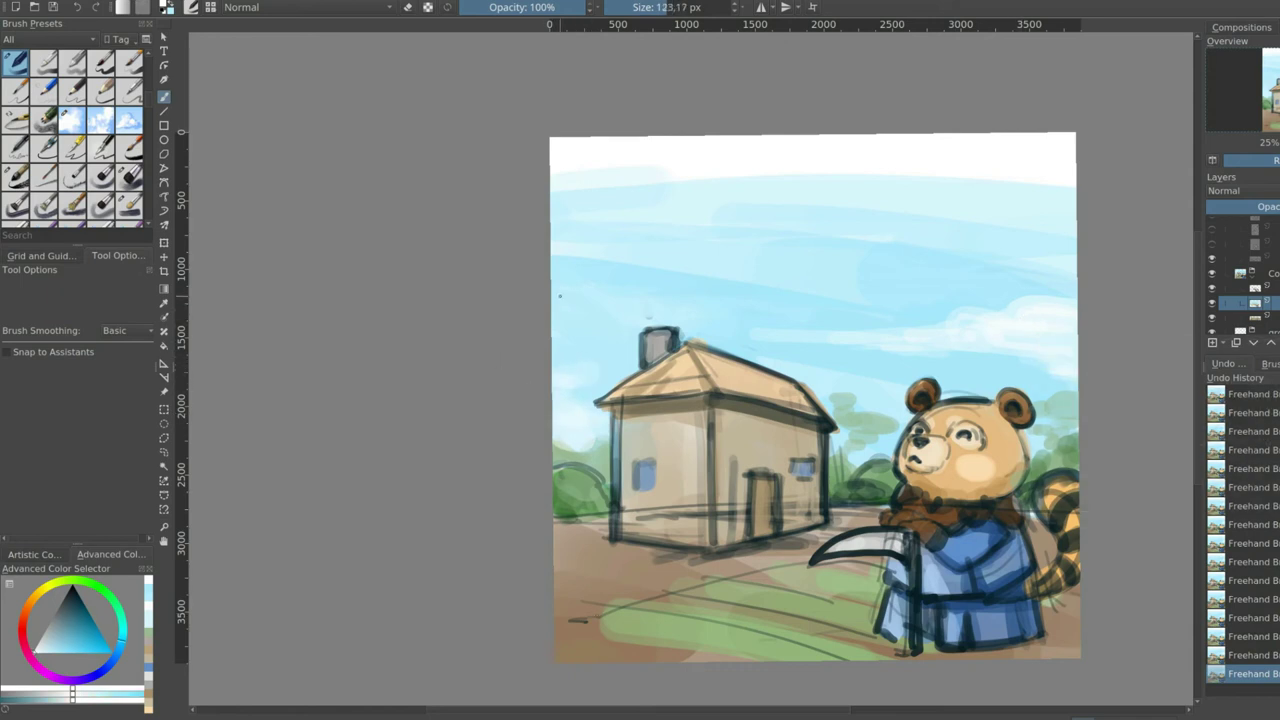
Sample the ground's brown on the layer below and merge the background paint layers into one
key(Page_Down)
ctrl+click(645, 598)
key(bracketleft)
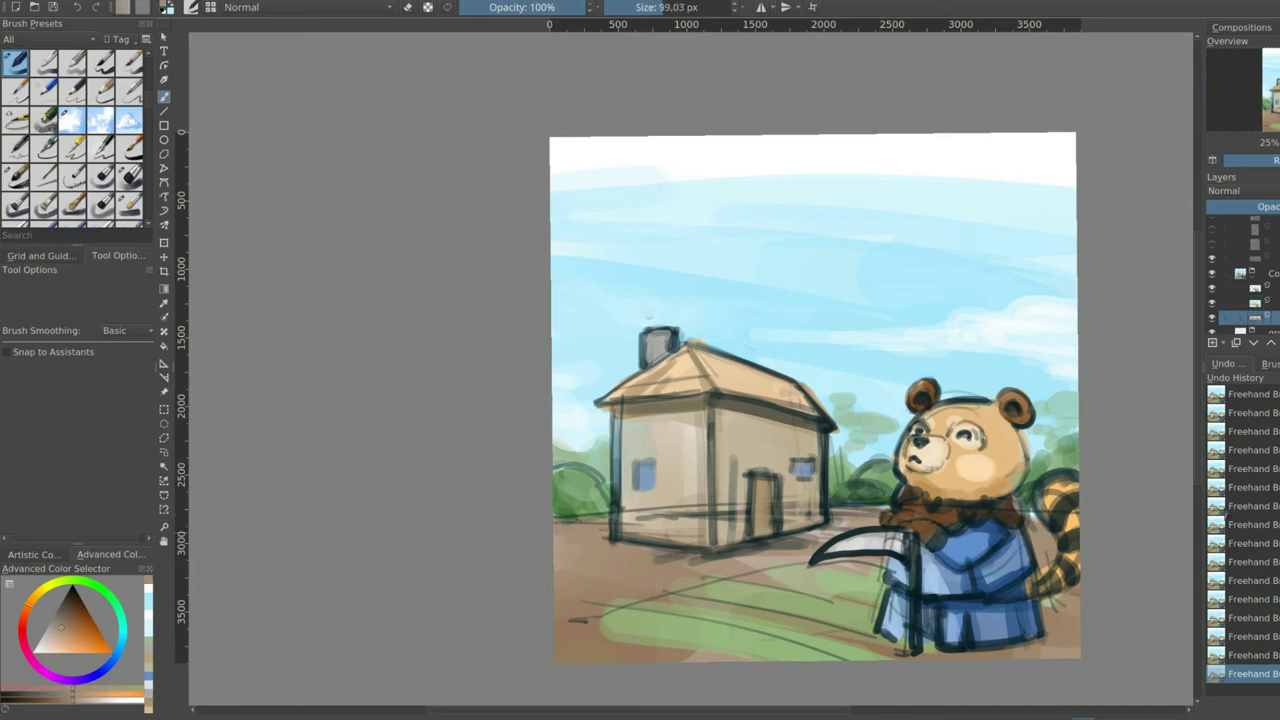
key(ctrl+e)
scroll(74, 138, down, 3)
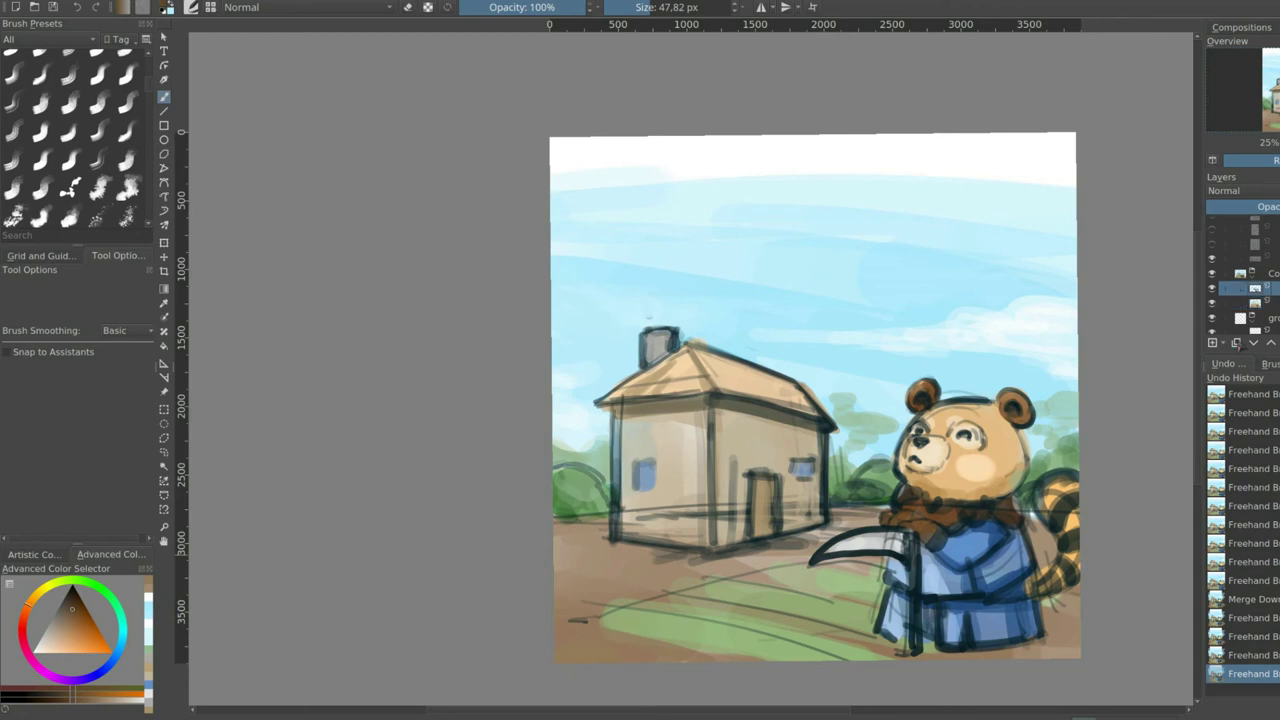
Duplicate the current paint layer, clear the copy for new strokes, and reduce the brush to about 20 px
key(ctrl+j)
key(Delete)
key(bracketleft)
key(bracketleft)
key(bracketleft)
key(bracketleft)
click(838, 451)
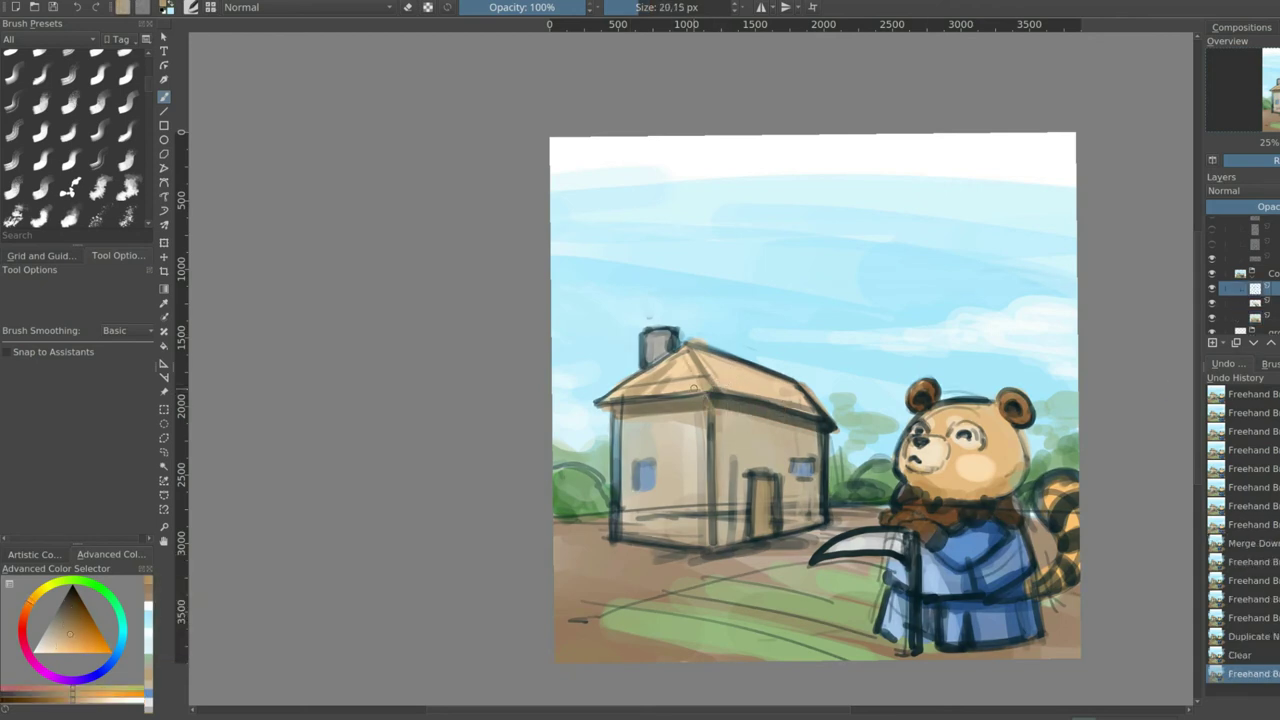
Block in a taller, steeper front gable over the old roof with orange-brown strokes about 72 px wide
drag(668, 324, 724, 428)
drag(666, 322, 598, 432)
key(bracketright)
key(bracketright)
key(bracketright)
key(bracketright)
key(bracketright)
key(bracketright)
drag(640, 350, 592, 434)
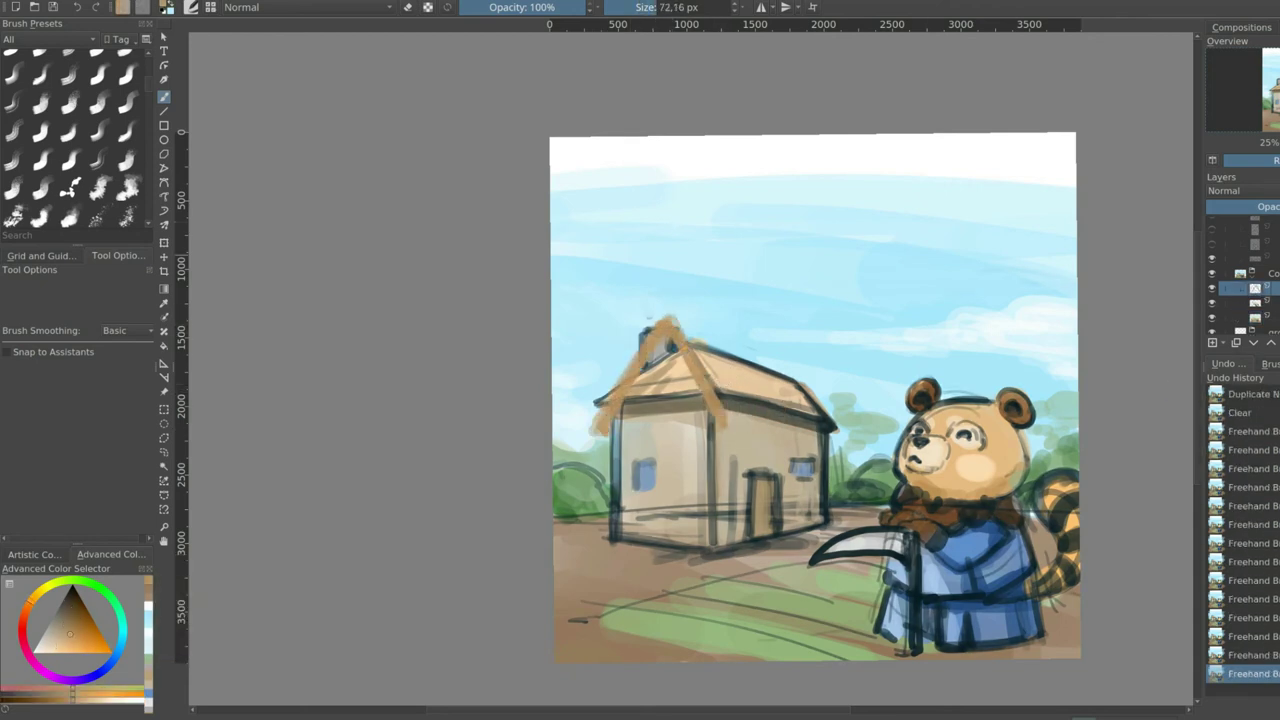
Fill the new gable and the roof's side slope with sampled thatch browns using a larger brush
ctrl+click(716, 385)
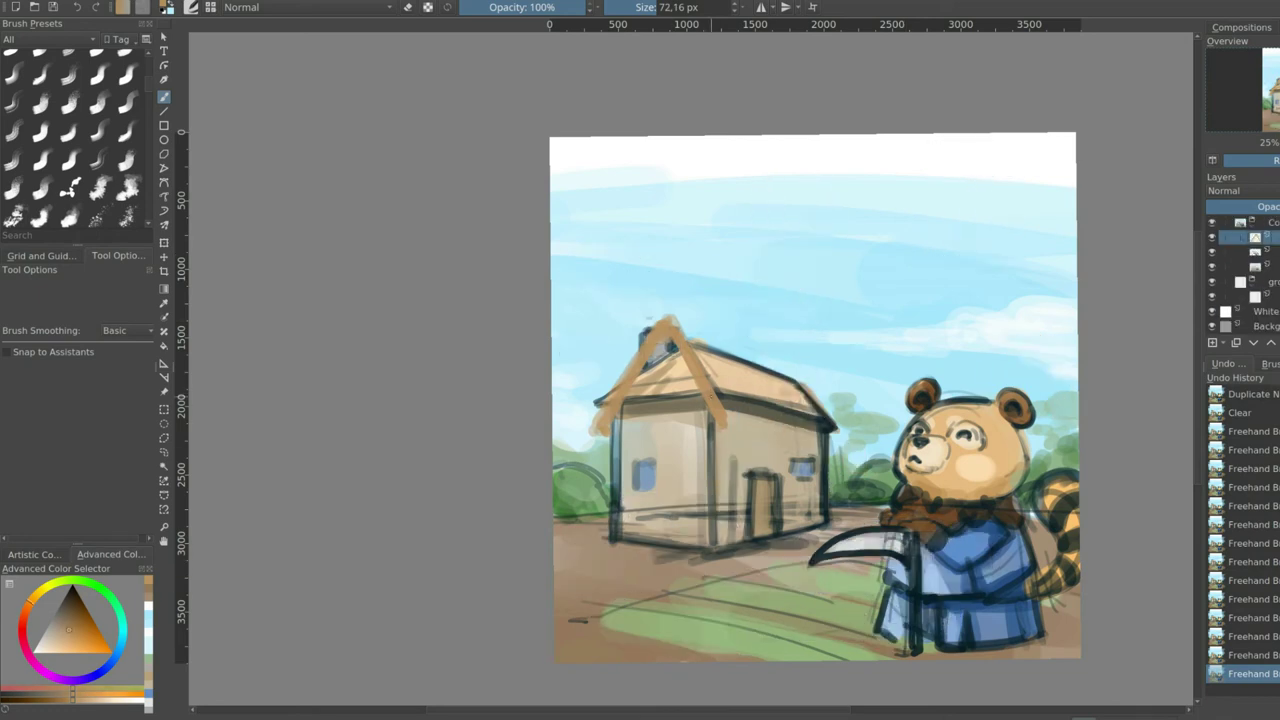
mouse_move(666, 330)
mouse_down()
mouse_move(610, 430)
mouse_move(728, 448)
mouse_move(598, 450)
mouse_up()
key(bracketright)
key(bracketright)
mouse_move(700, 345)
mouse_down()
mouse_move(712, 458)
mouse_move(830, 420)
mouse_up()
ctrl+click(780, 400)
mouse_move(740, 380)
mouse_down()
mouse_move(840, 450)
mouse_move(800, 420)
mouse_up()
Define the thatched roof's gable edges, ridge and side eaves with darker brown, narrower strokes
key(bracketleft)
key(bracketleft)
key(bracketleft)
key(bracketleft)
key(bracketleft)
mouse_move(650, 330)
mouse_down()
mouse_move(715, 455)
mouse_move(606, 400)
mouse_move(588, 444)
mouse_up()
key(bracketleft)
key(bracketleft)
key(bracketleft)
mouse_move(672, 335)
mouse_down()
mouse_move(730, 454)
mouse_move(845, 452)
mouse_up()
drag(800, 372, 850, 460)
On a separate layer, sketch a swirling round form with a stem and angular outlines in the sky above the character
click(1237, 343)
mouse_move(886, 229)
mouse_down()
mouse_move(920, 206)
mouse_move(925, 250)
mouse_move(930, 205)
mouse_move(885, 268)
mouse_move(935, 255)
mouse_up()
mouse_move(920, 205)
mouse_down()
mouse_move(870, 255)
mouse_move(955, 215)
mouse_up()
mouse_move(845, 240)
mouse_down()
mouse_move(960, 270)
mouse_move(868, 290)
mouse_up()
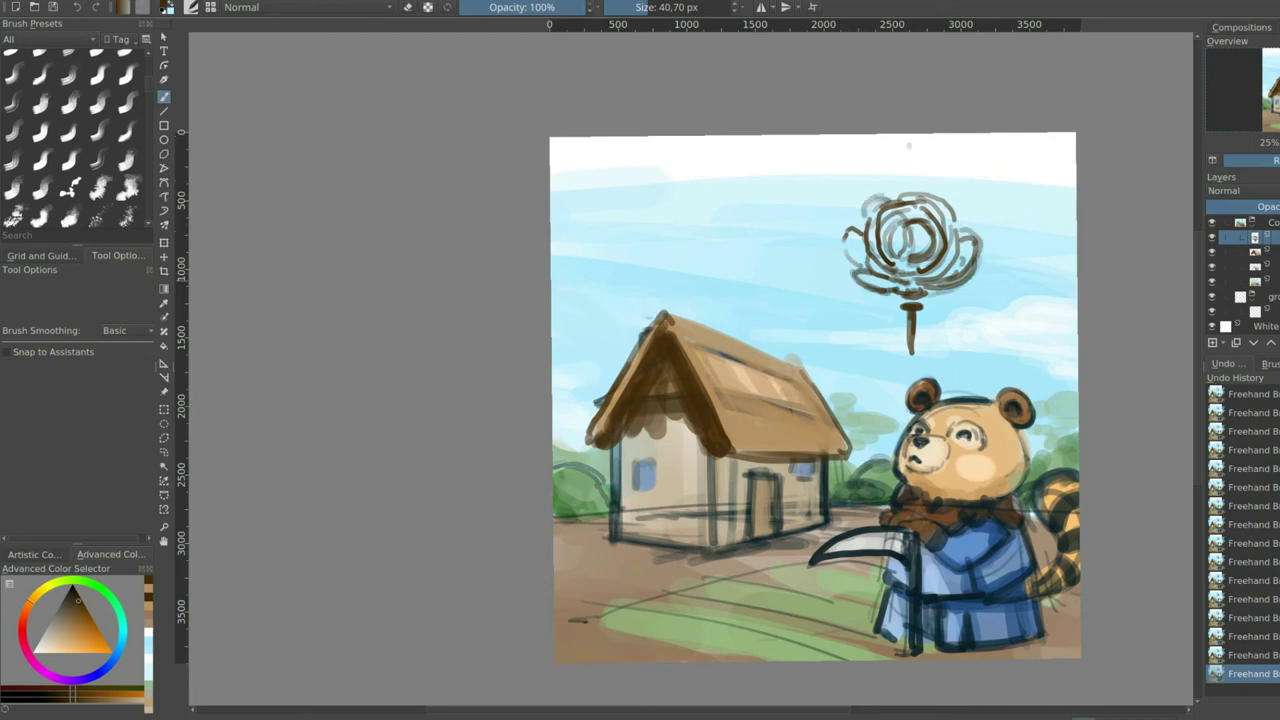
mouse_move(850, 240)
mouse_down()
mouse_move(975, 270)
mouse_move(890, 162)
mouse_move(928, 147)
mouse_move(950, 268)
mouse_up()
drag(965, 188, 972, 262)
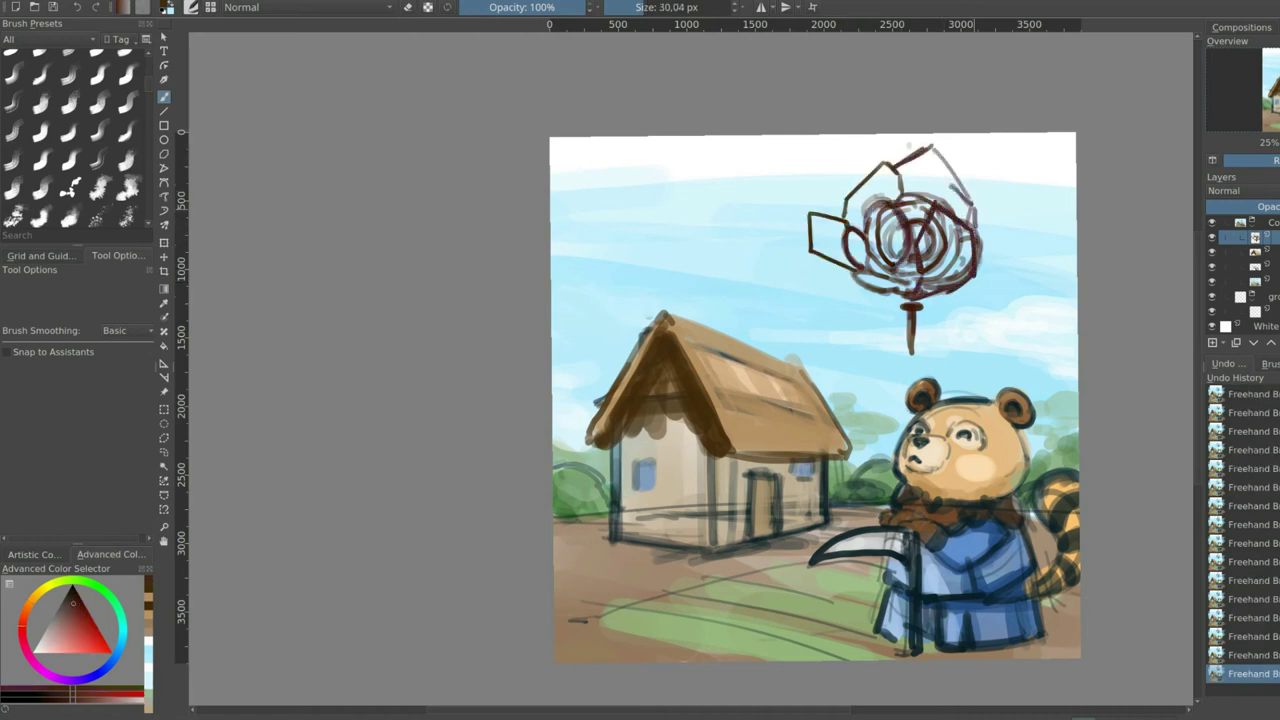
Return to the house layer, add lighter patches to the thatched roof and paint the side window pale grey
key(Page_Down)
ctrl+click(730, 380)
mouse_move(720, 350)
mouse_down()
mouse_move(735, 400)
mouse_move(707, 430)
mouse_move(850, 458)
mouse_move(814, 500)
mouse_up()
click(38, 642)
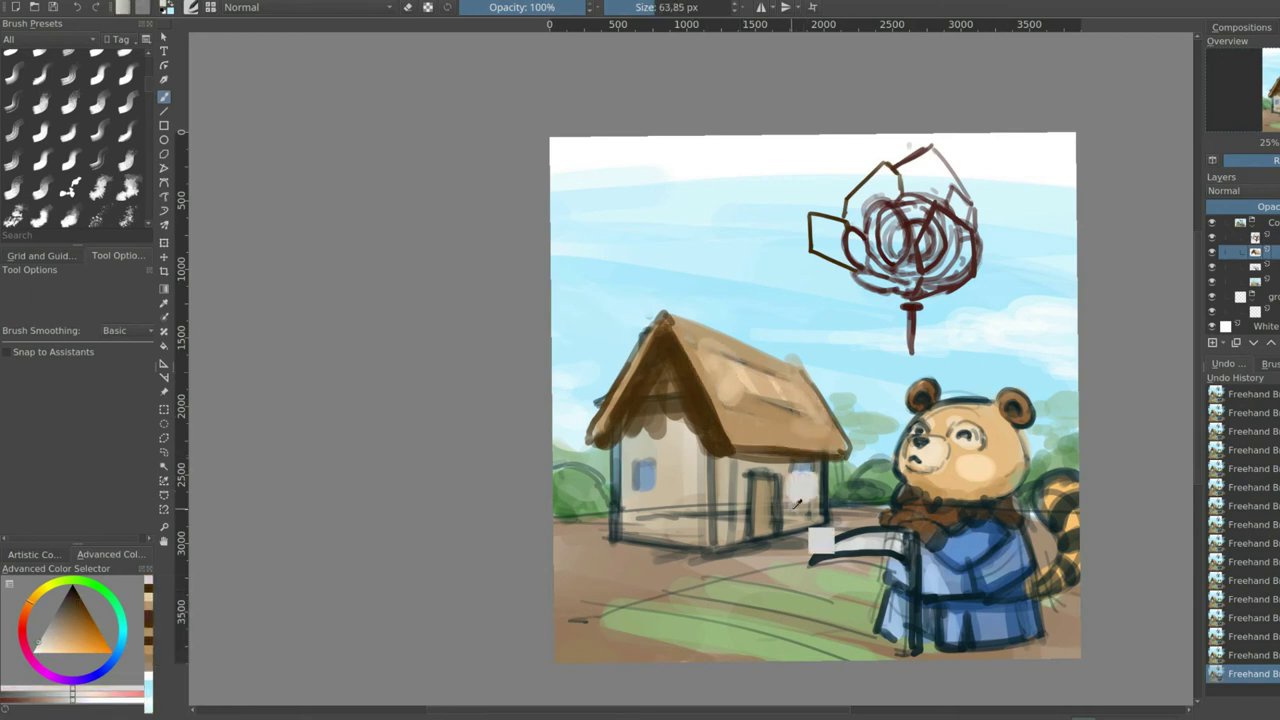
Paint a dark brown corner post where the house's front and side walls meet
click(71, 598)
drag(714, 462, 718, 545)
key(bracketleft)
key(bracketleft)
key(bracketleft)
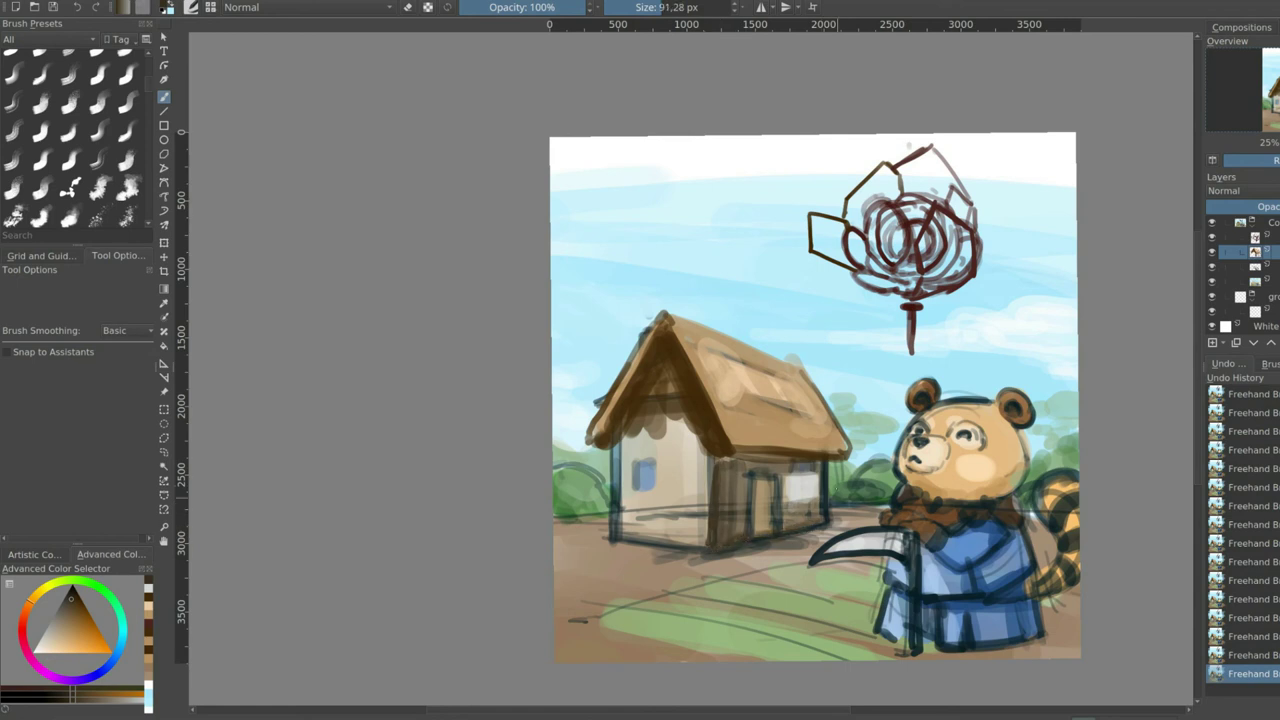
On a cleared duplicate layer, paint a bare, branching tree beside the house and undo the last stroke
key(ctrl+j)
key(Delete)
mouse_move(592, 320)
mouse_down()
mouse_move(560, 420)
mouse_move(585, 470)
mouse_move(560, 540)
mouse_up()
mouse_move(590, 330)
mouse_down()
mouse_move(565, 540)
mouse_move(644, 506)
mouse_up()
key(ctrl+z)
Paint pale grey rock masses in front of the house and a smaller group between the house and the character
key(bracketright)
key(bracketright)
key(bracketright)
drag(578, 546, 674, 560)
key(bracketleft)
key(bracketleft)
key(bracketleft)
drag(826, 514, 884, 508)
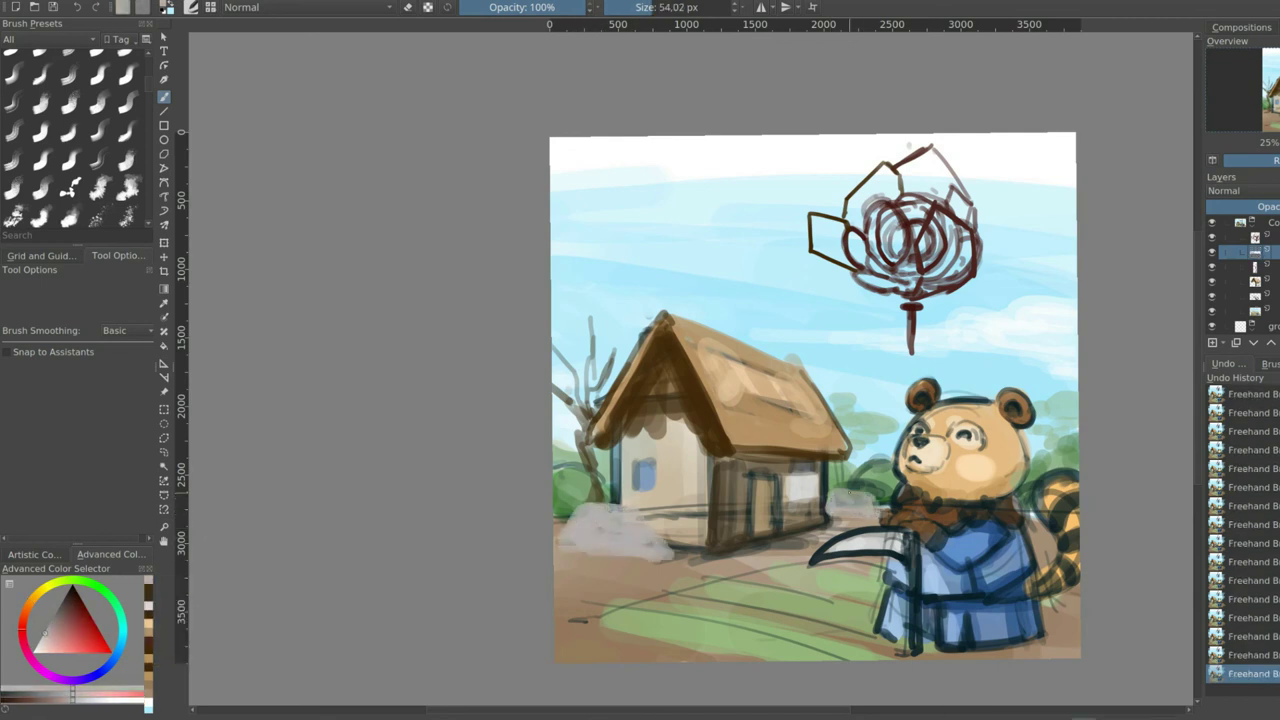
Darken the side wall and its timber beams around the door and window with sampled brown
ctrl+click(740, 500)
mouse_move(718, 456)
mouse_down()
mouse_move(718, 550)
mouse_move(738, 544)
mouse_up()
drag(785, 466, 785, 532)
drag(720, 466, 820, 466)
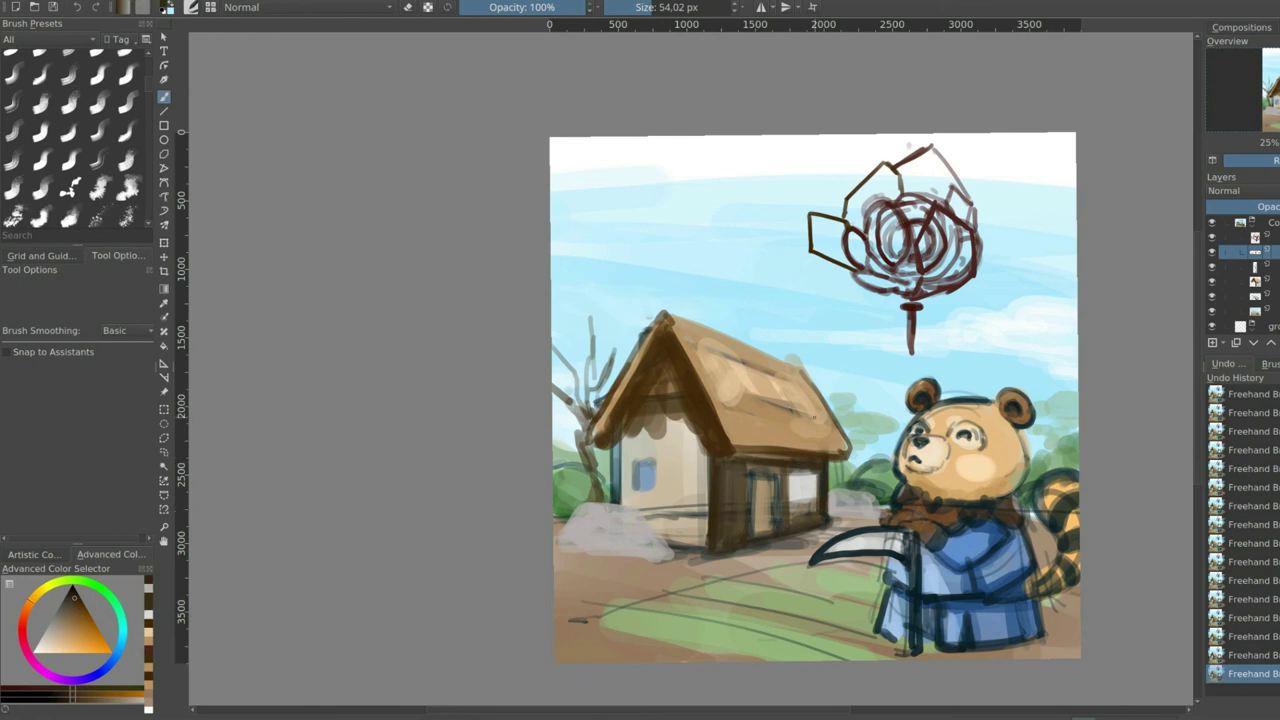
Block in pale grey window patches on the house's front wall with a larger brush
key(bracketright)
key(bracketright)
ctrl+click(665, 425)
drag(640, 432, 690, 414)
key(bracketright)
key(bracketright)
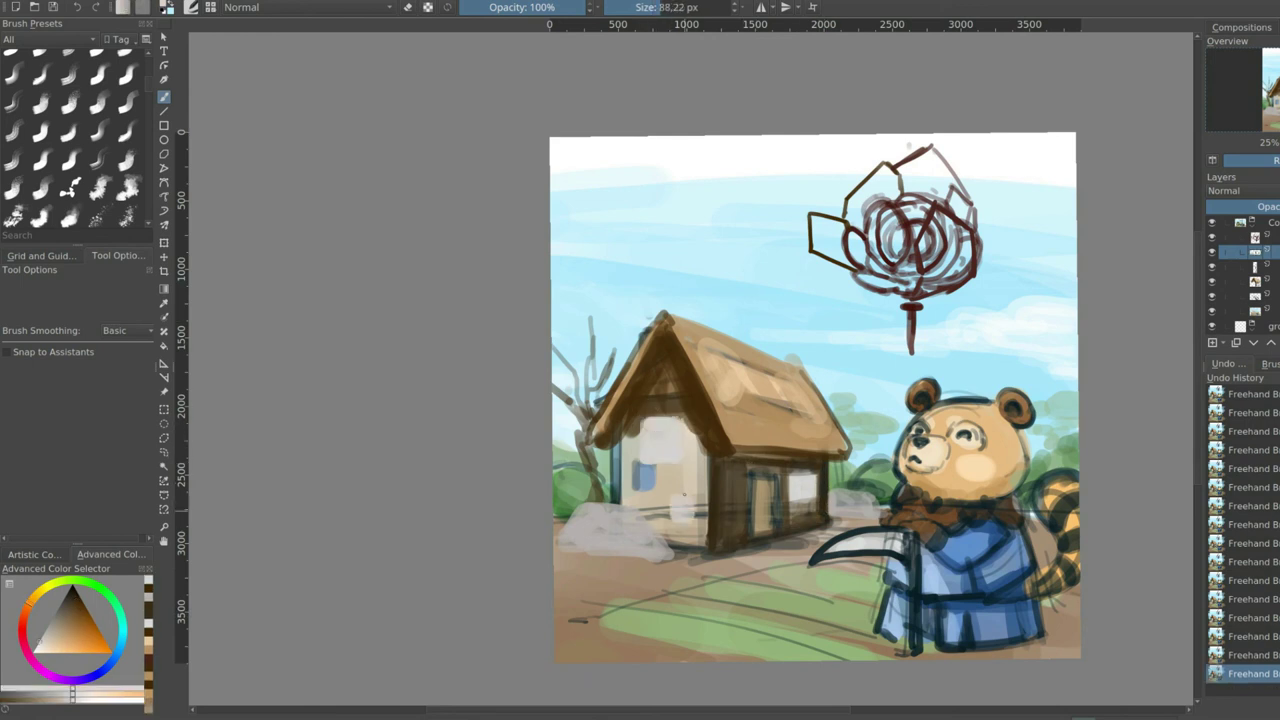
Glaze the front wall around the window patches with dark brown using an enlarged brush
click(40, 668)
click(62, 604)
key(bracketright)
key(bracketright)
key(bracketright)
drag(660, 440, 680, 520)
Shade the front wall's edge with a smaller brush and restore the upper window with its sampled pale tone
key(bracketleft)
key(bracketleft)
drag(698, 468, 694, 526)
key(bracketleft)
key(bracketleft)
ctrl+click(660, 435)
drag(650, 440, 685, 440)
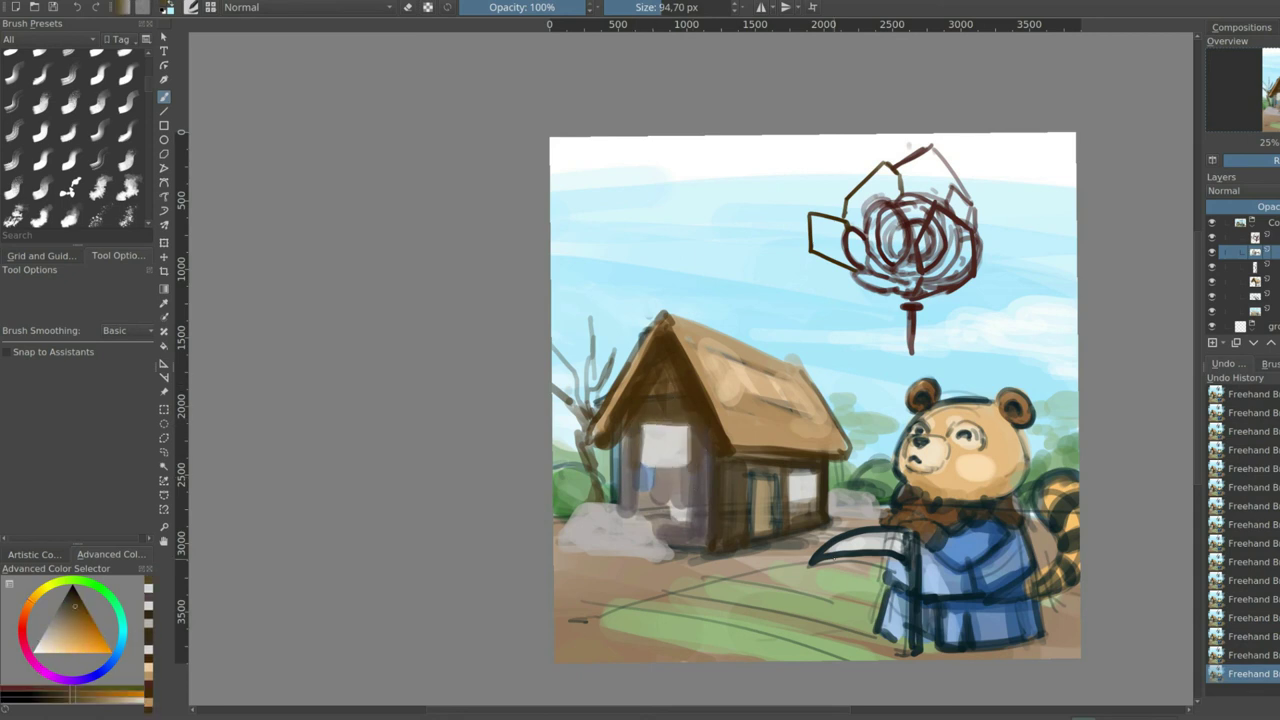
Darken the gable's underside and corner post, and paint dark brown frames on the windows
ctrl+click(840, 553)
drag(652, 362, 606, 436)
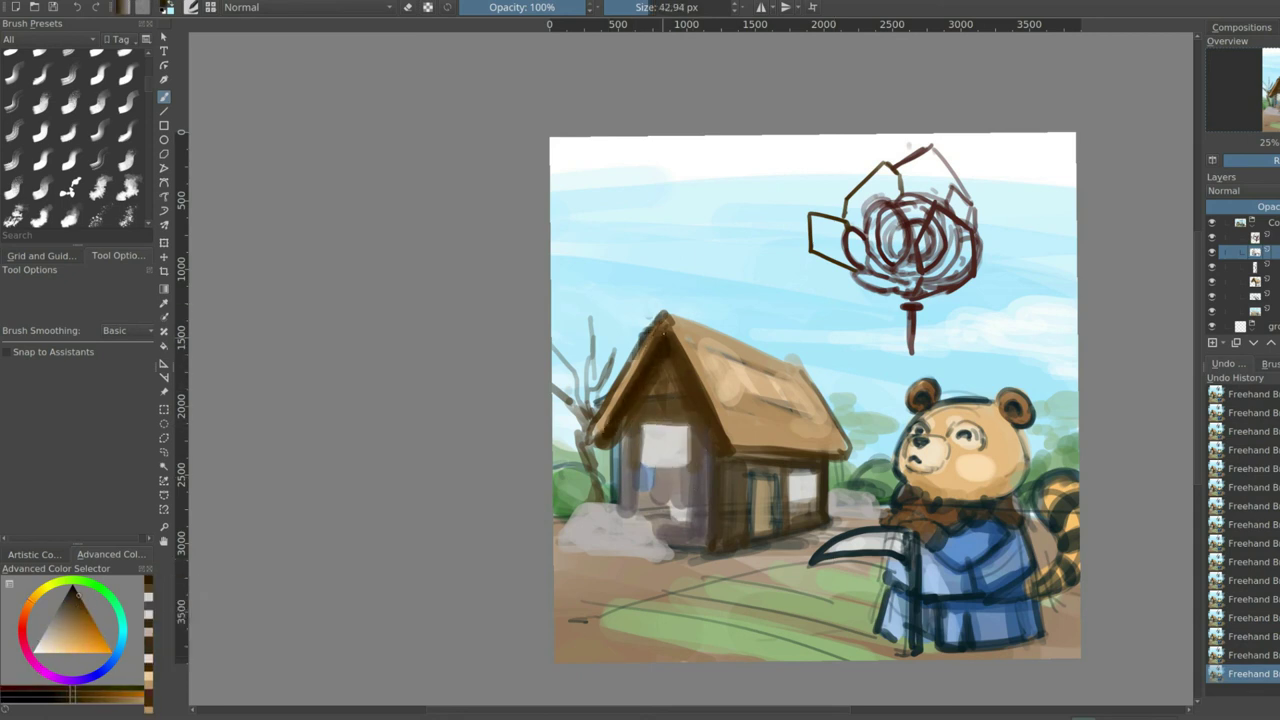
key(bracketleft)
drag(722, 456, 741, 546)
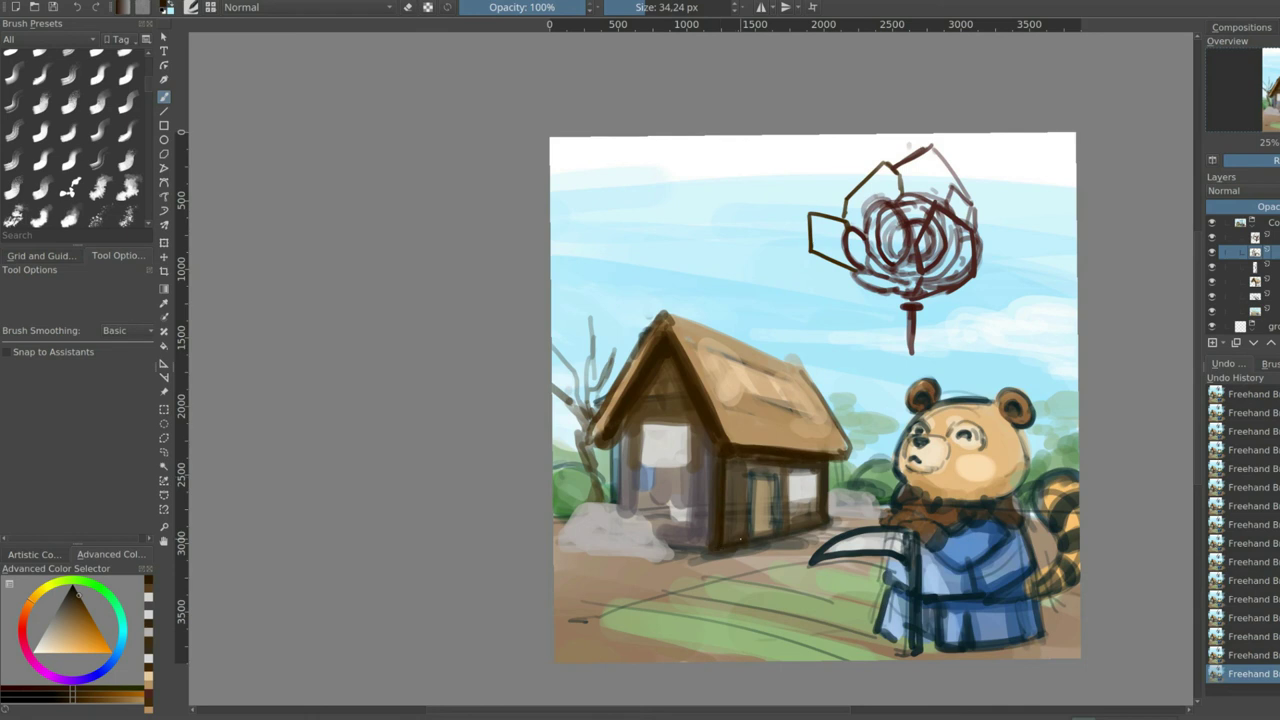
drag(788, 472, 818, 504)
ctrl+click(724, 454)
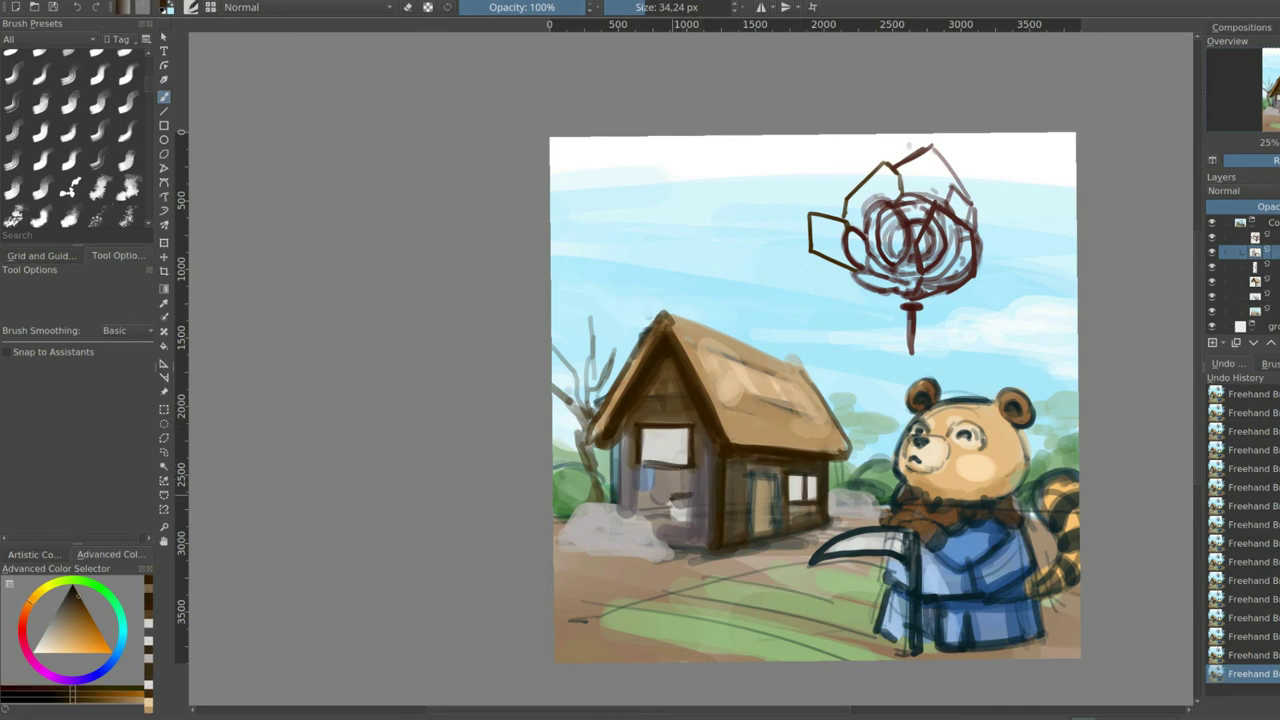
Cover the front wall around its two windows with dark brown and add a dark post at the side wall's far end
ctrl+click(692, 476)
key(bracketright)
key(bracketright)
drag(640, 440, 675, 540)
drag(833, 458, 833, 528)
ctrl+click(834, 470)
drag(834, 456, 834, 528)
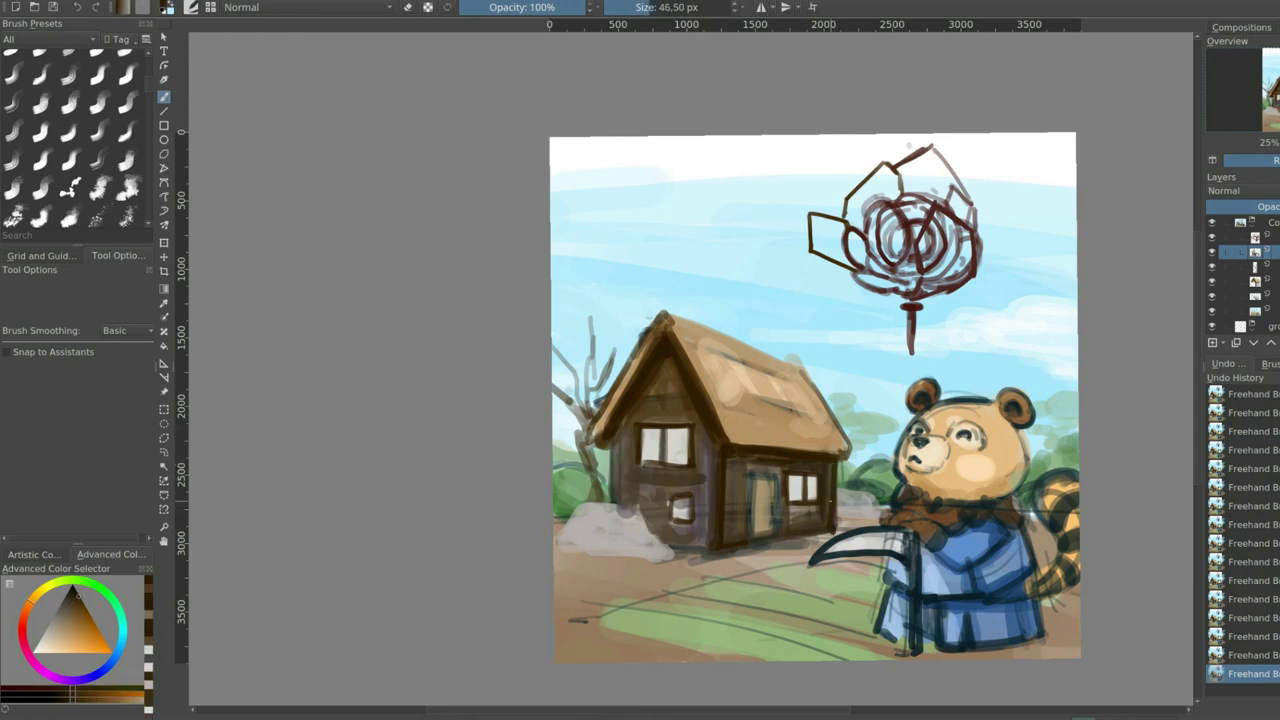
Darken the bare tree's trunk and branches and shade the rock mass in front of the house
drag(588, 320, 600, 500)
drag(565, 550, 655, 556)
Paint a rounded grey rock with a dark outline on the ground beside the foreground grass
key(bracketright)
drag(578, 598, 622, 590)
ctrl+click(600, 595)
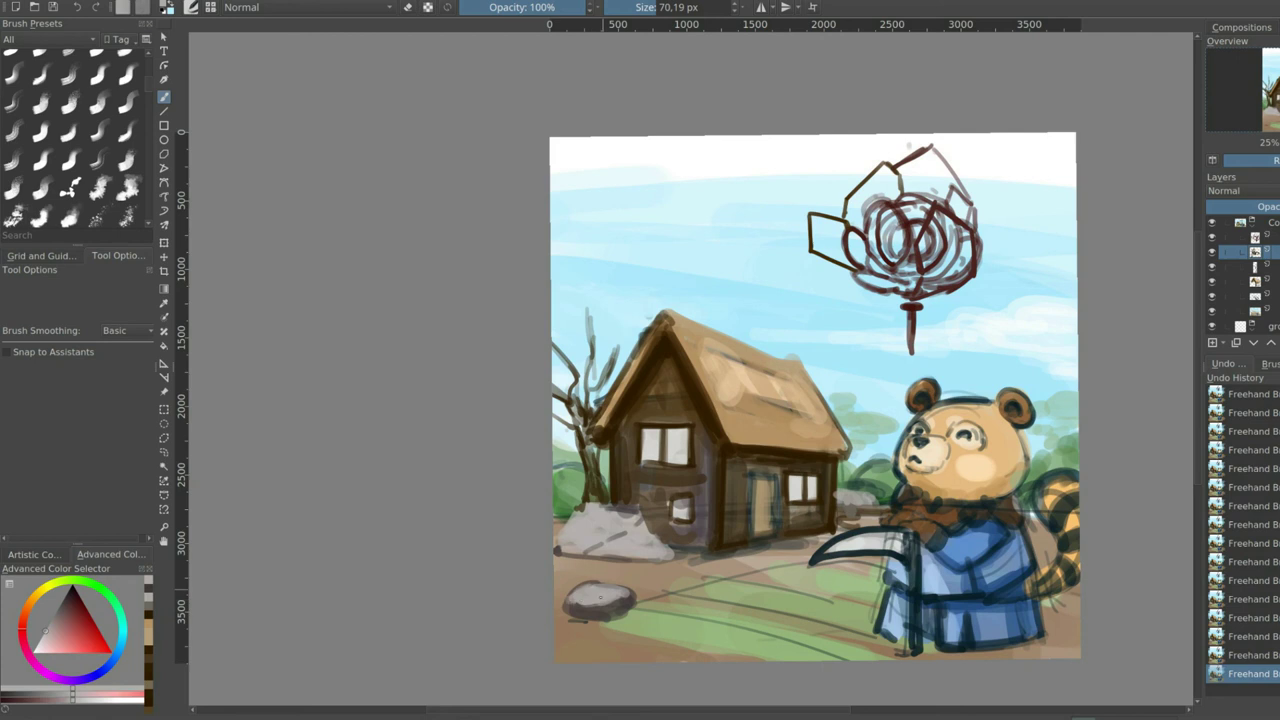
Divide the rock mass in front of the house into individual stones with dark outlines
ctrl+click(562, 534)
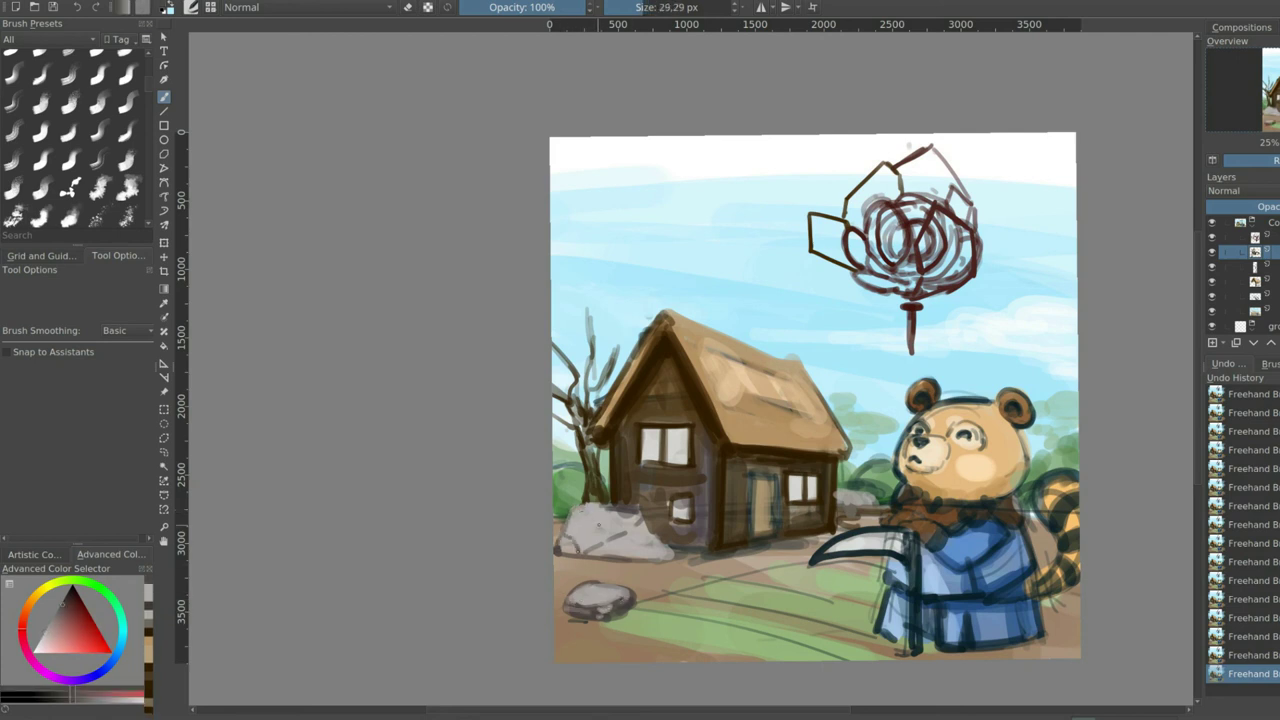
key(bracketright)
mouse_move(565, 515)
mouse_down()
mouse_move(582, 540)
mouse_move(630, 538)
mouse_up()
drag(658, 545, 705, 565)
ctrl+click(660, 560)
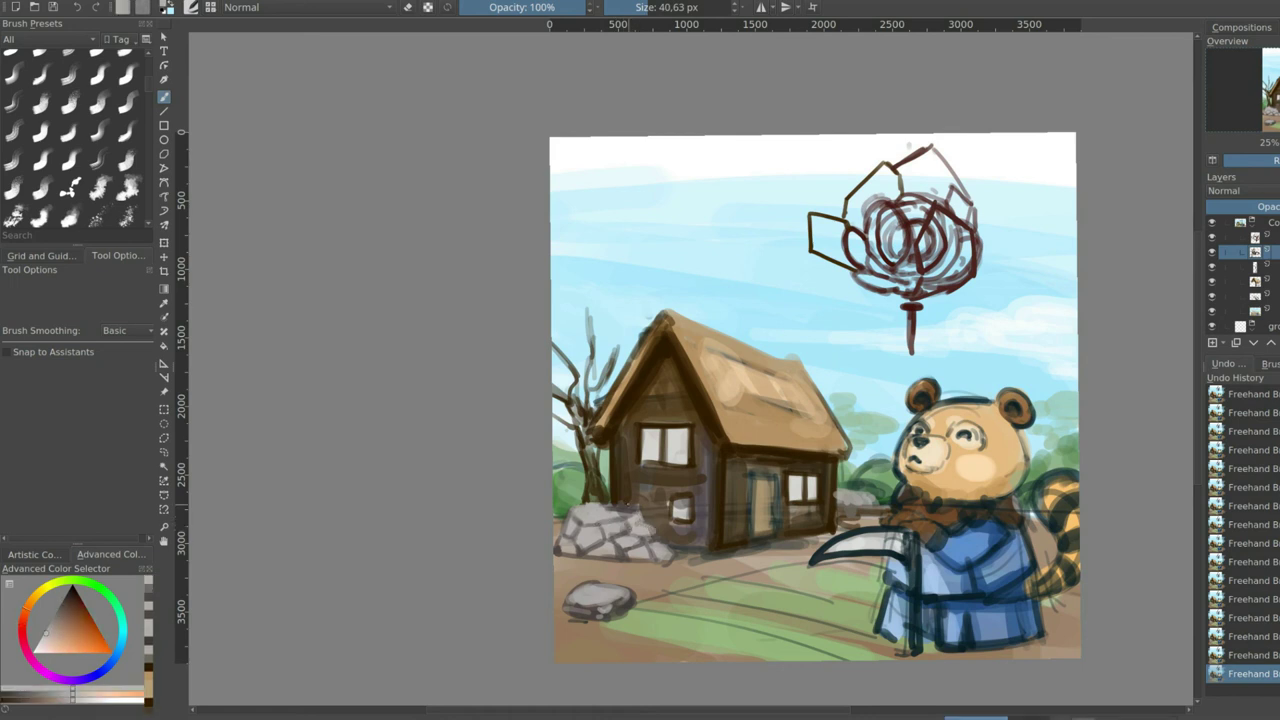
Refine the stones near the house and the rocks behind the scythe with sampled tones and larger brush sizes
ctrl+click(590, 515)
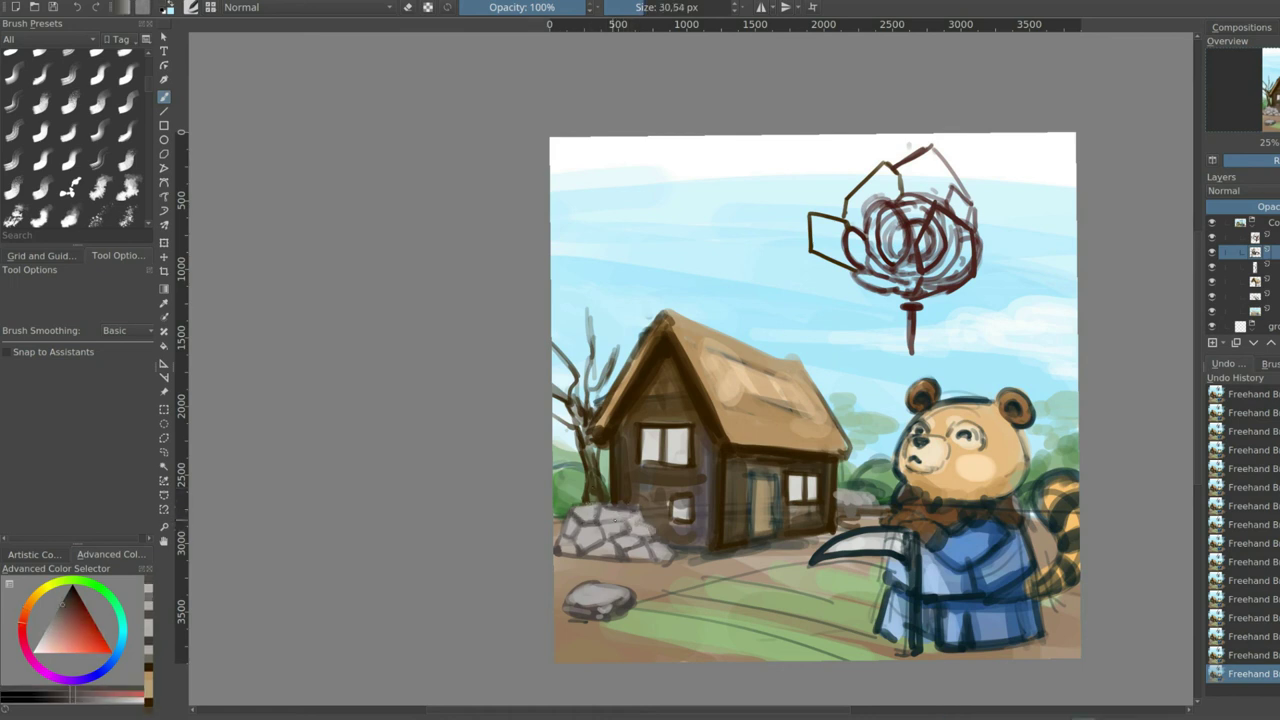
key(bracketright)
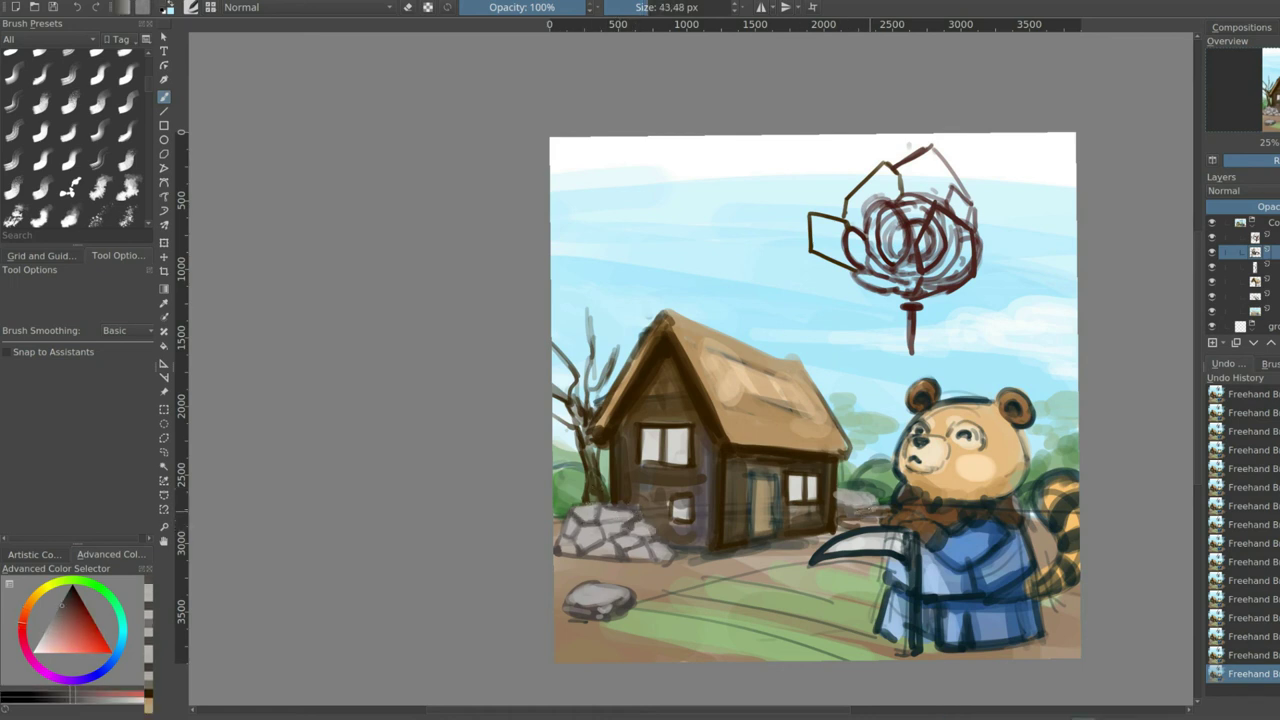
ctrl+click(846, 500)
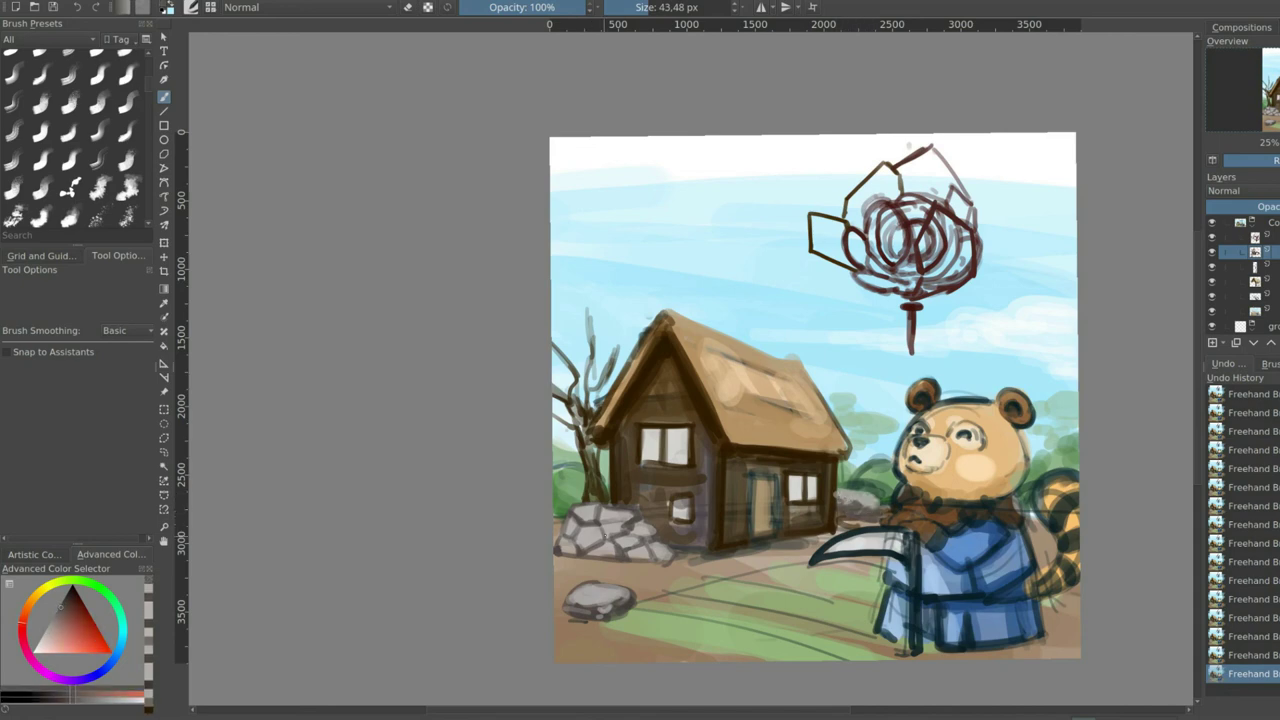
key(bracketright)
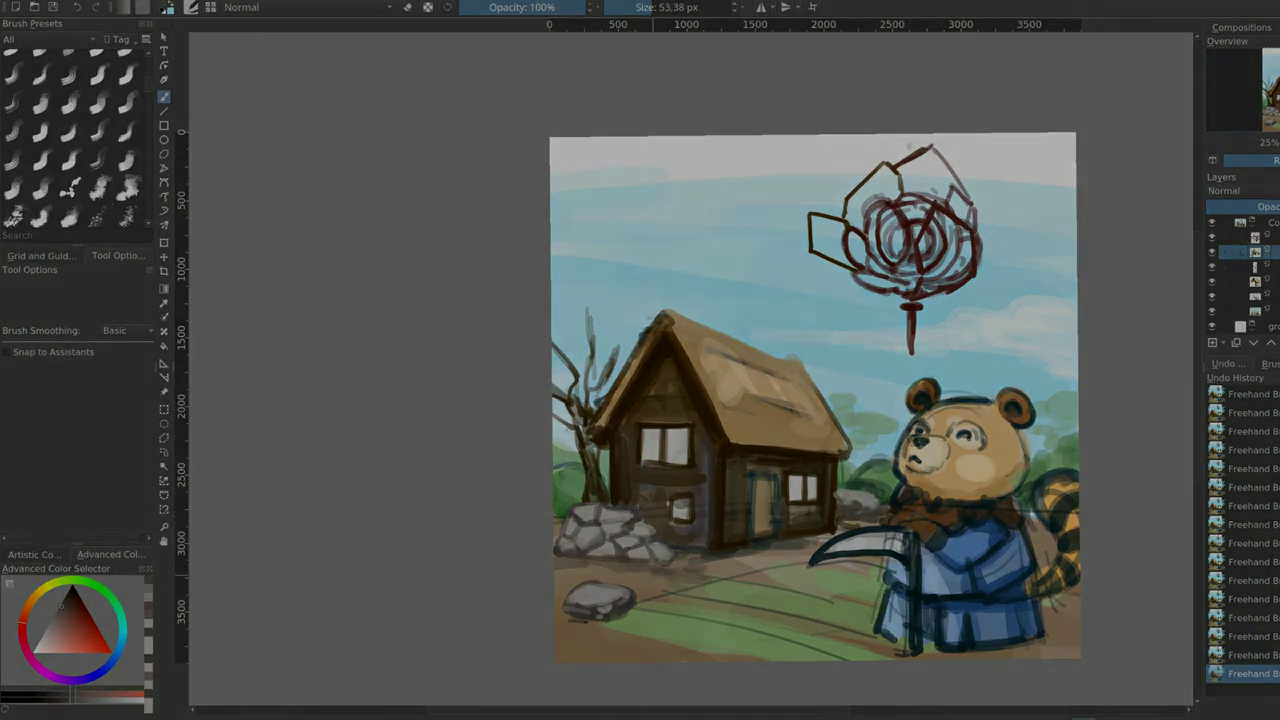